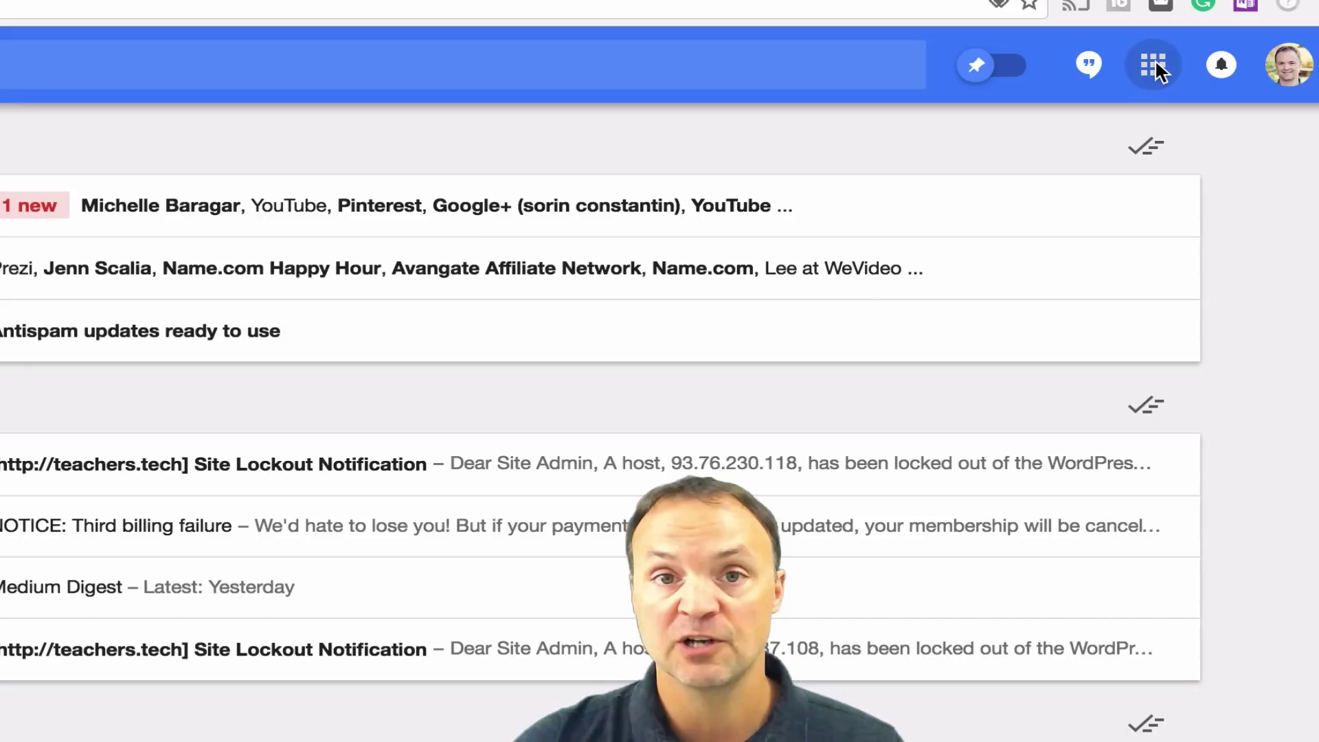
- Open the Google apps panel, check Inbox by Gmail's Chrome Web Store page, then return to Inbox
left_click(1196, 83)
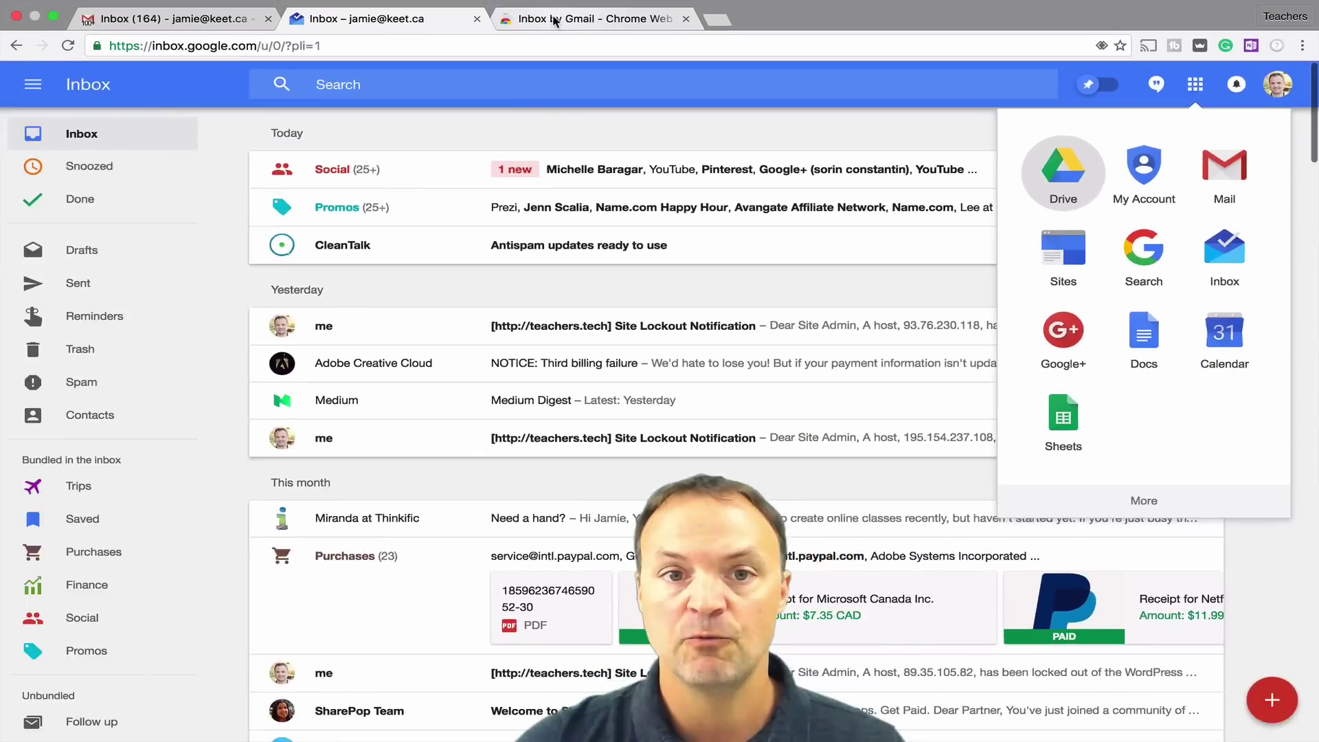
left_click(553, 20)
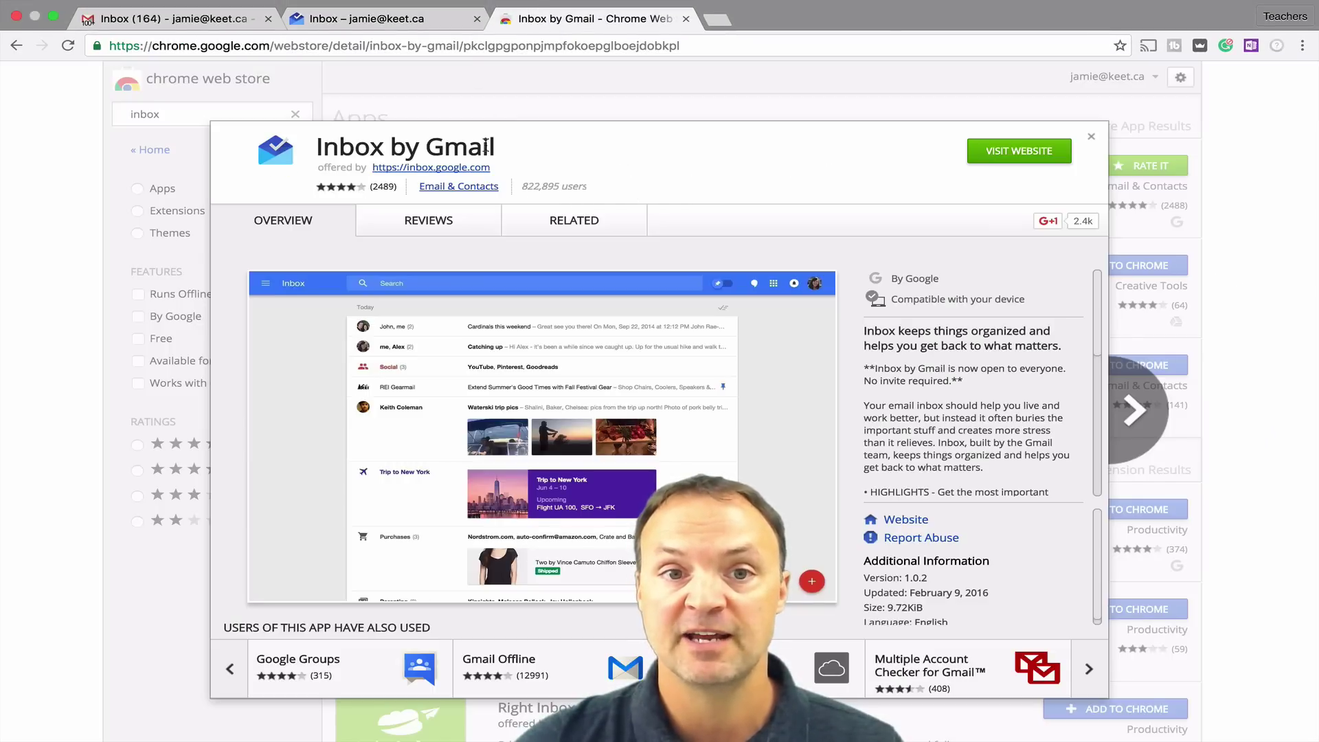
left_click(395, 19)
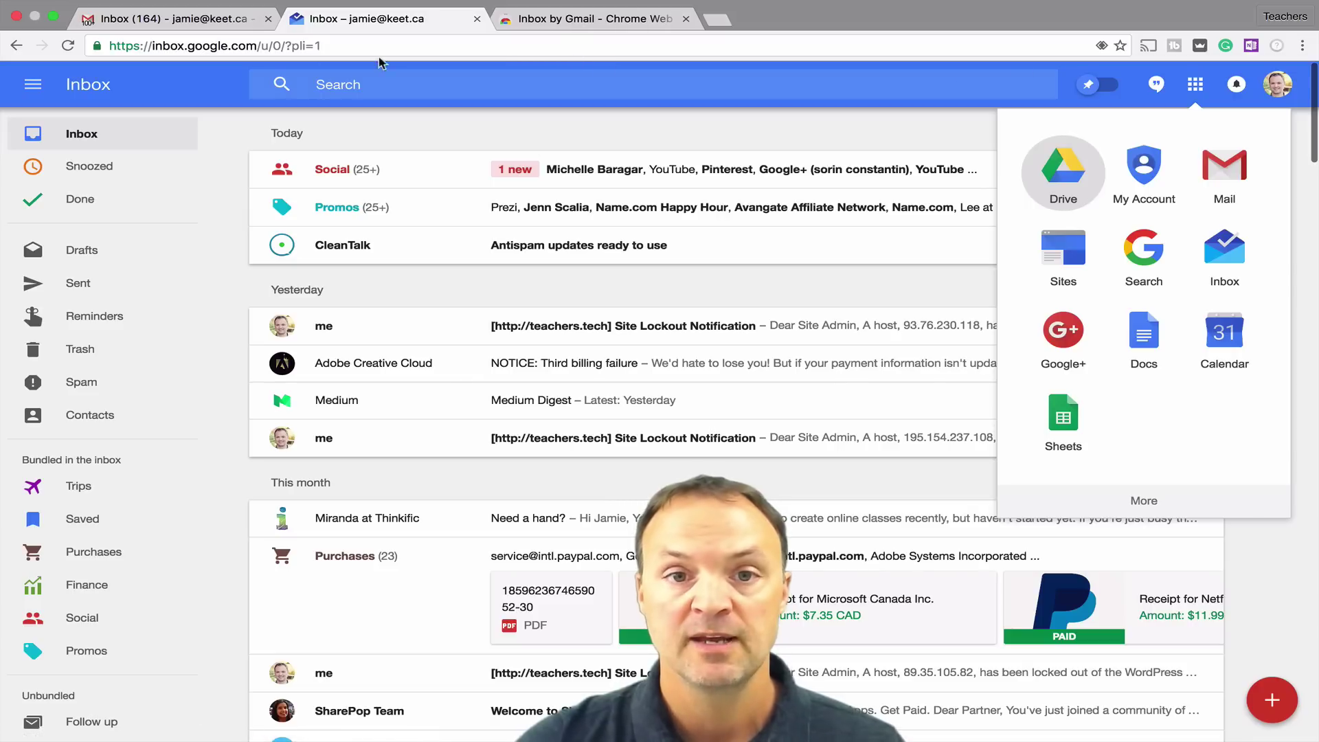
- Compare with the classic Gmail inbox (164), then return to Inbox with the apps panel closed
left_click(198, 29)
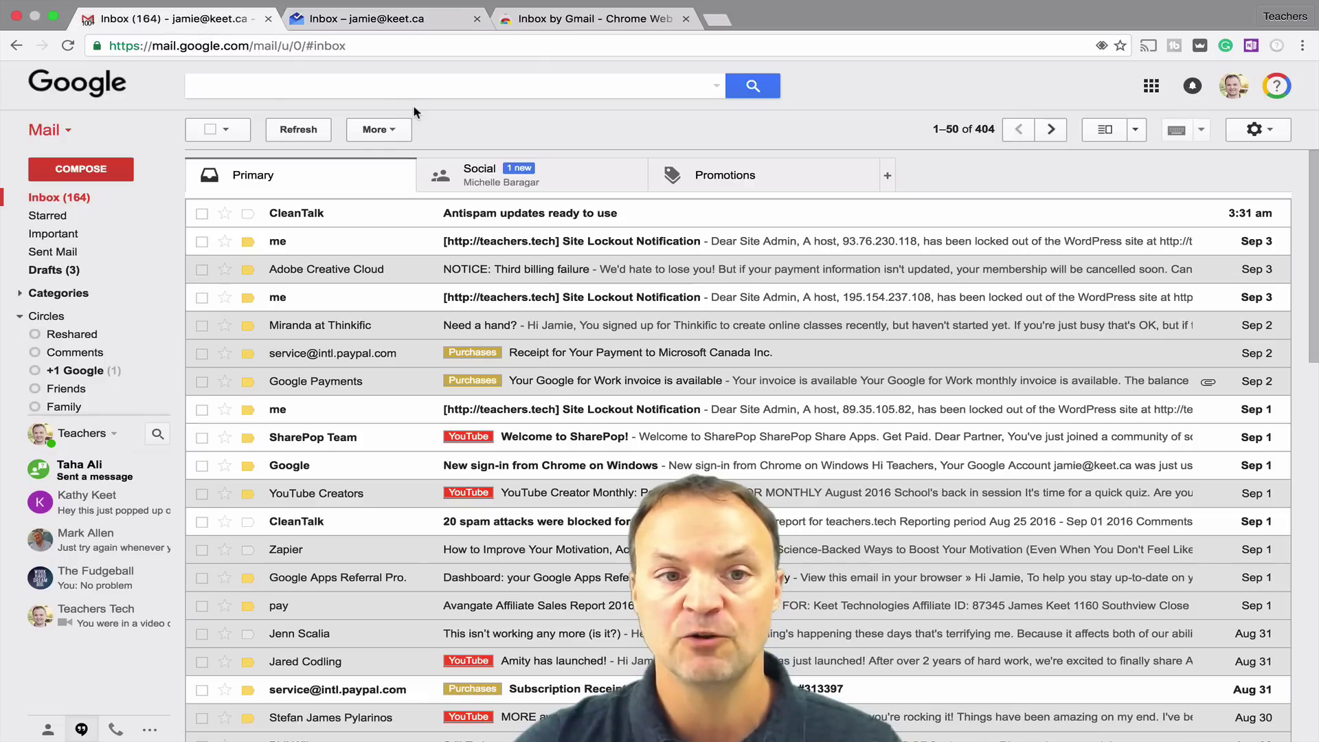
left_click(384, 19)
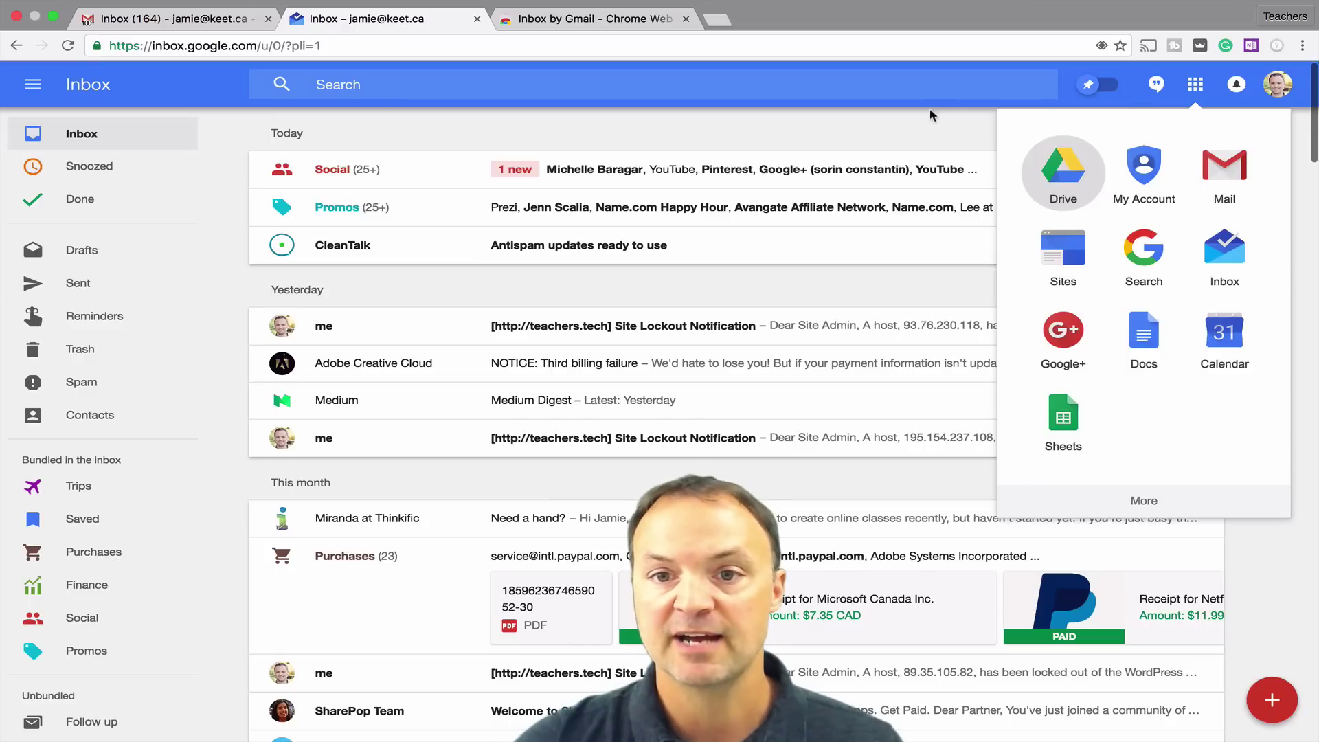
left_click(922, 133)
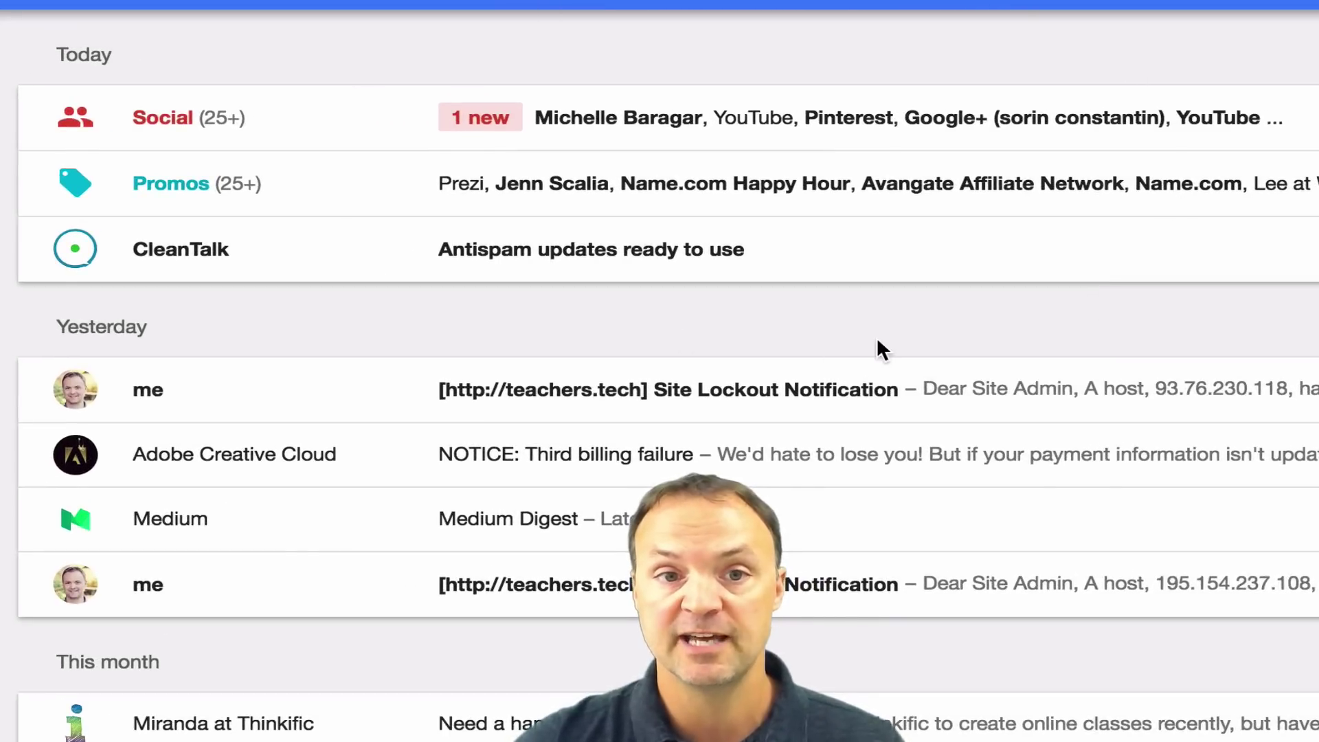
scroll(876, 344, "down", 2)
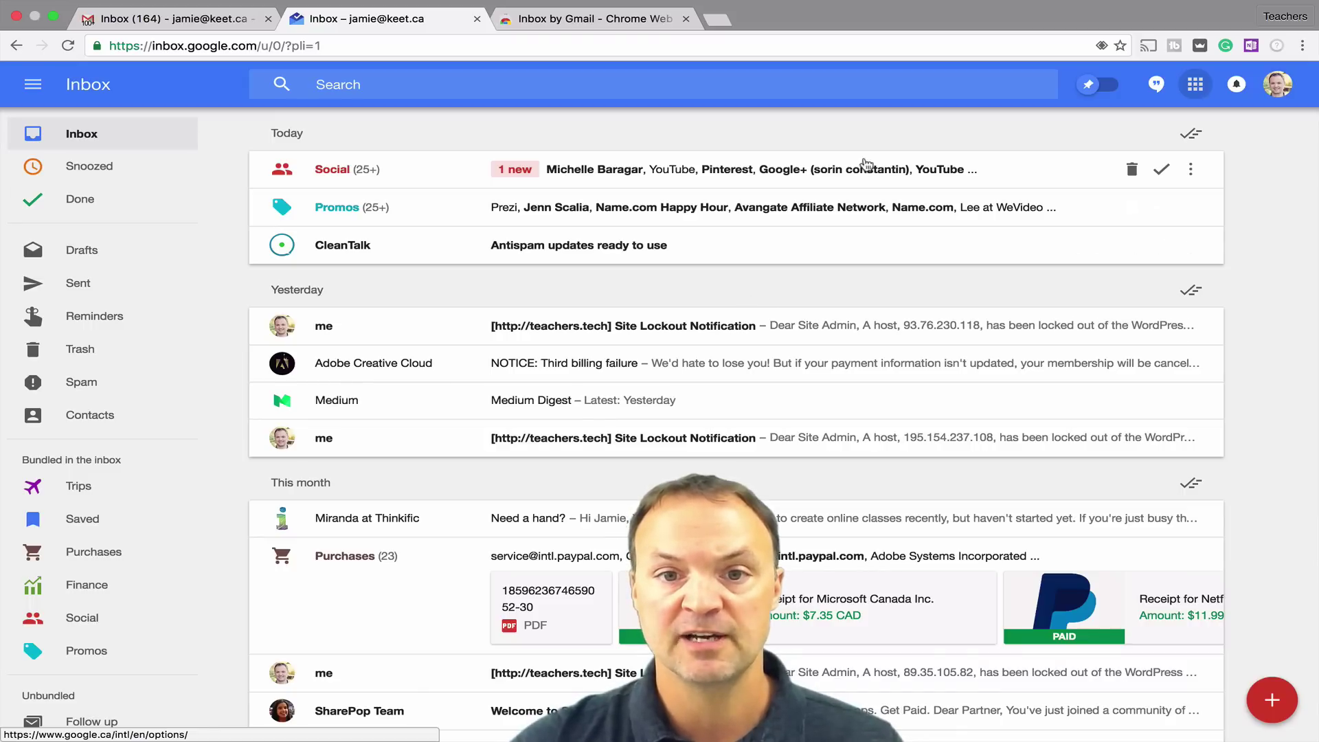
- Open the Social bundle and locate the Pinterest 'Recommended boards in Gadgets' message
left_click(833, 176)
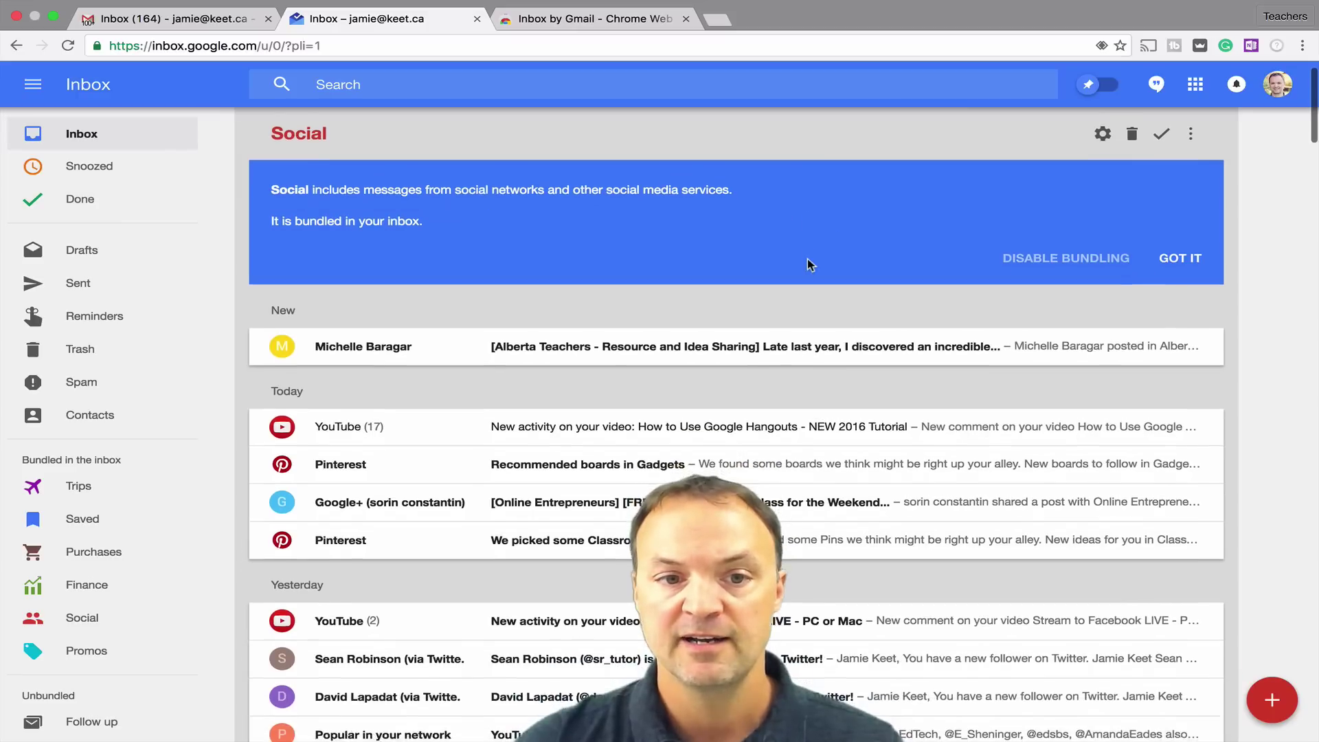
scroll(809, 265, "down", 2)
scroll(806, 260, "down", 5)
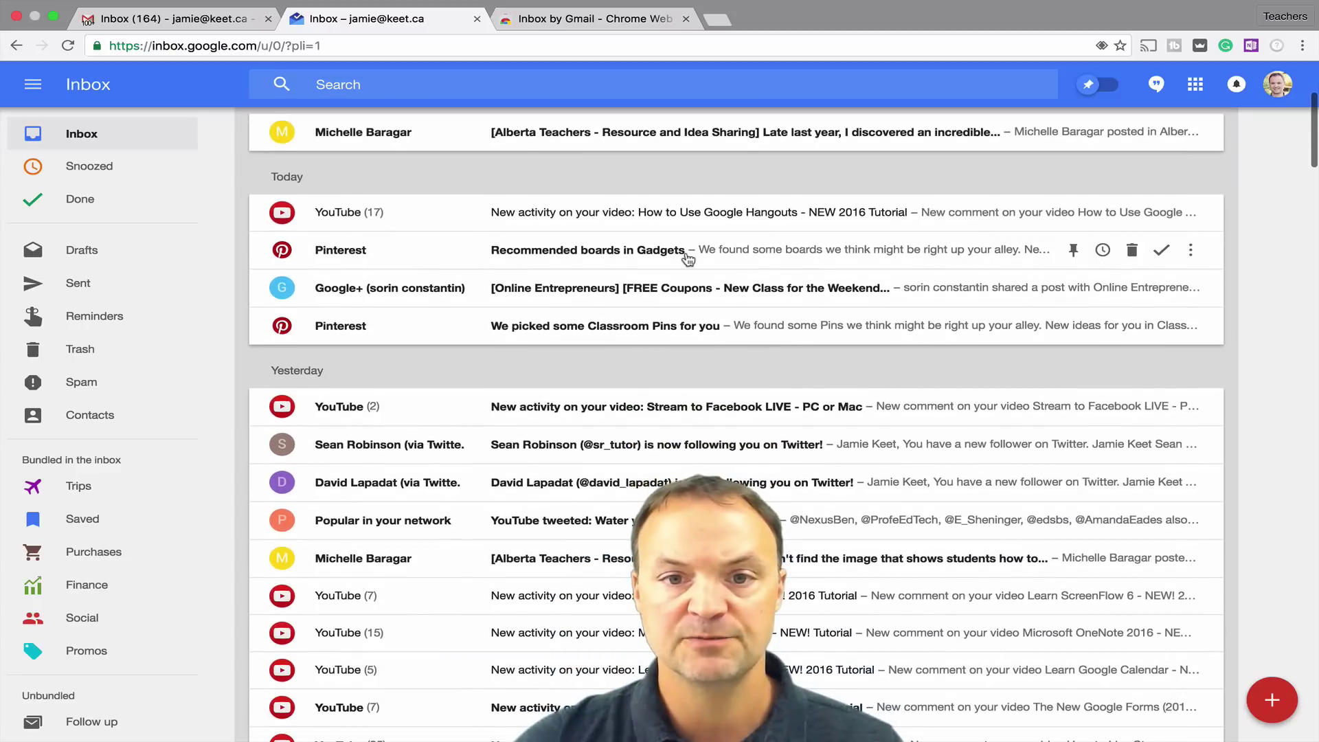
mouse_move(1017, 251)
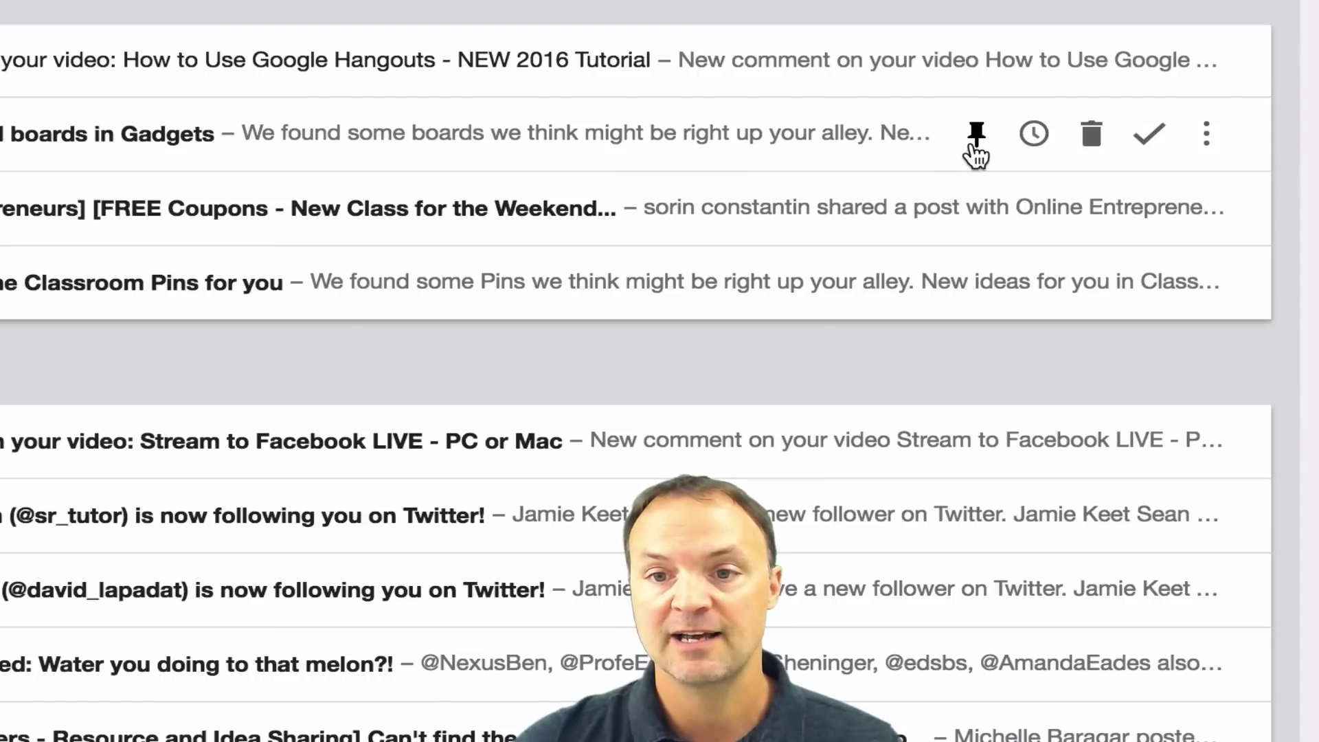
- Pin the Pinterest 'Recommended boards in Gadgets' message and toggle the pinned-only view on and off
left_click(972, 144)
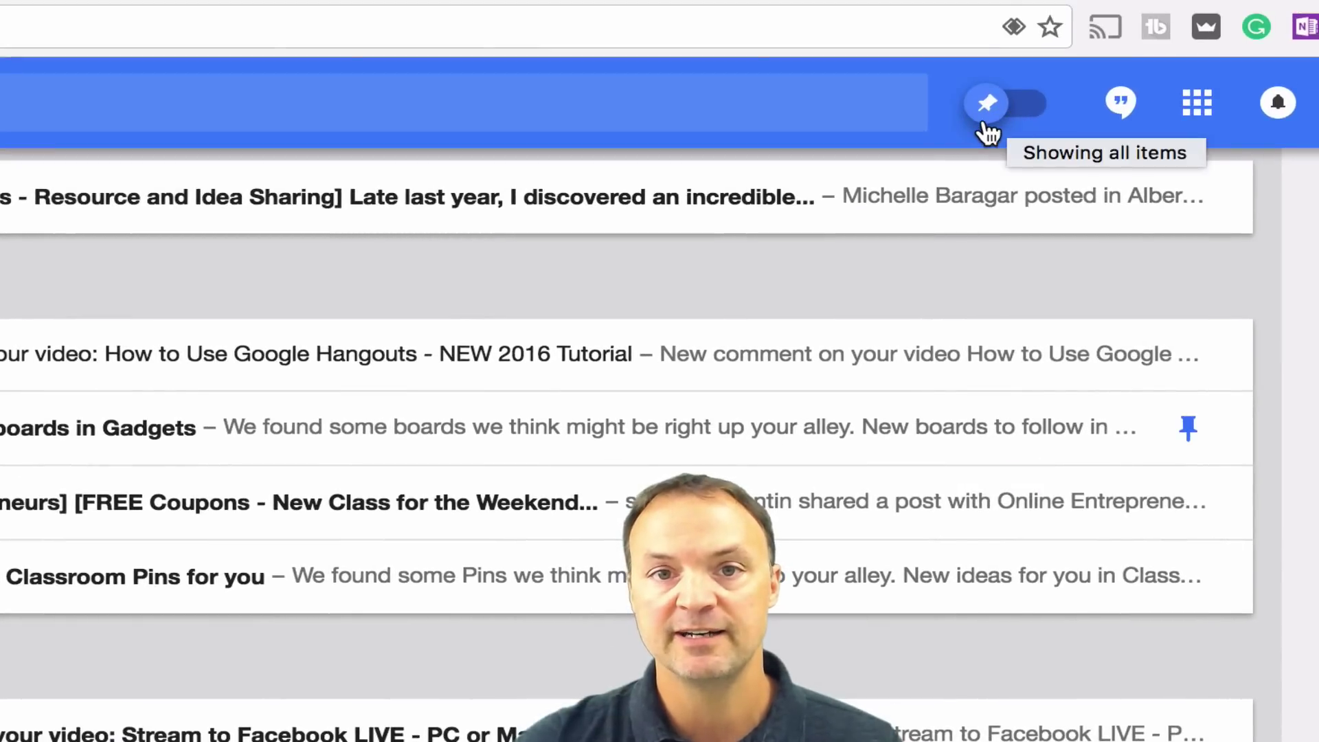
left_click(989, 113)
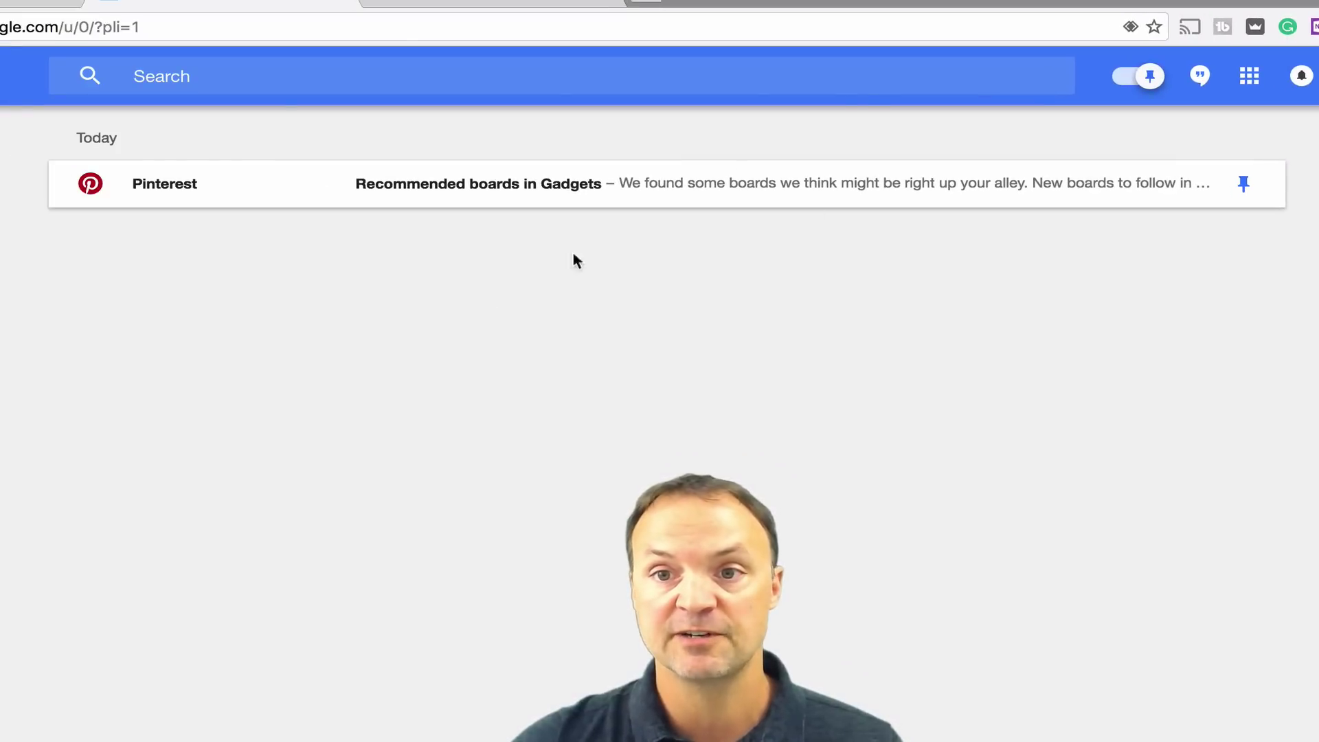
left_click(1145, 81)
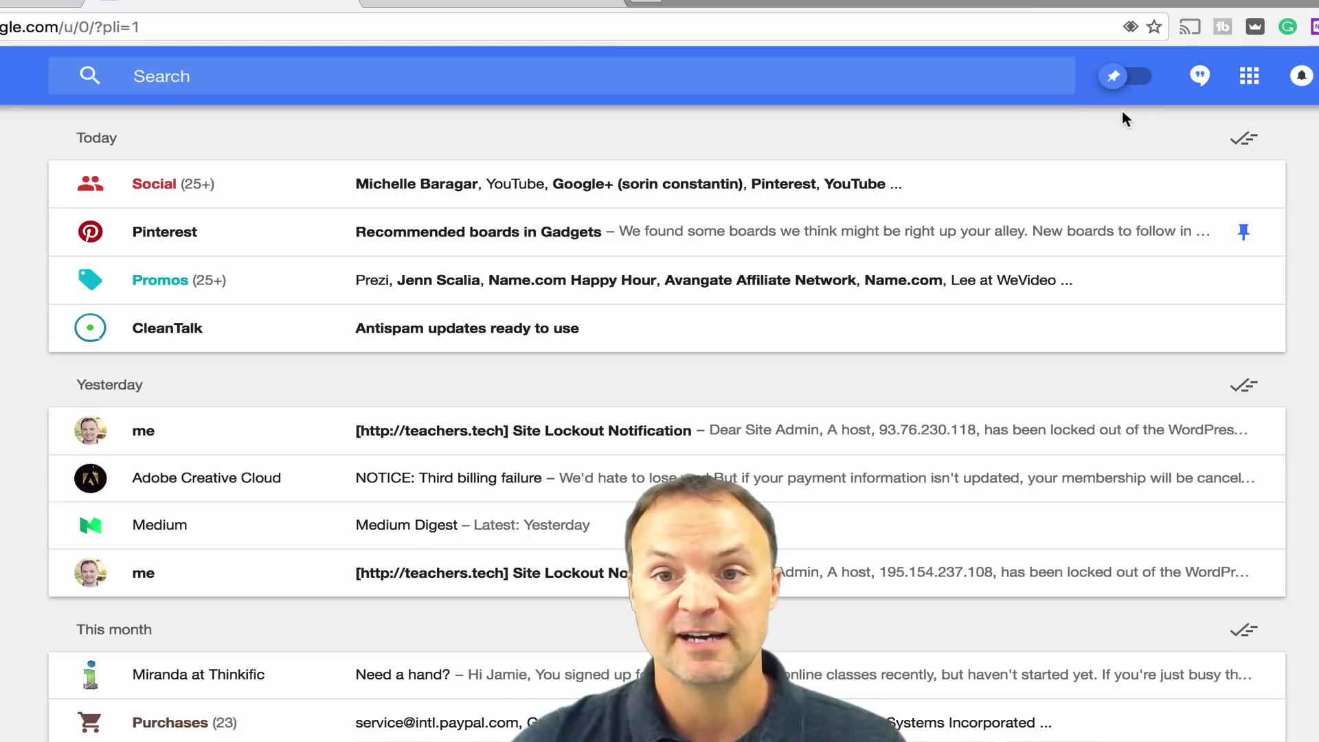
left_click(1114, 86)
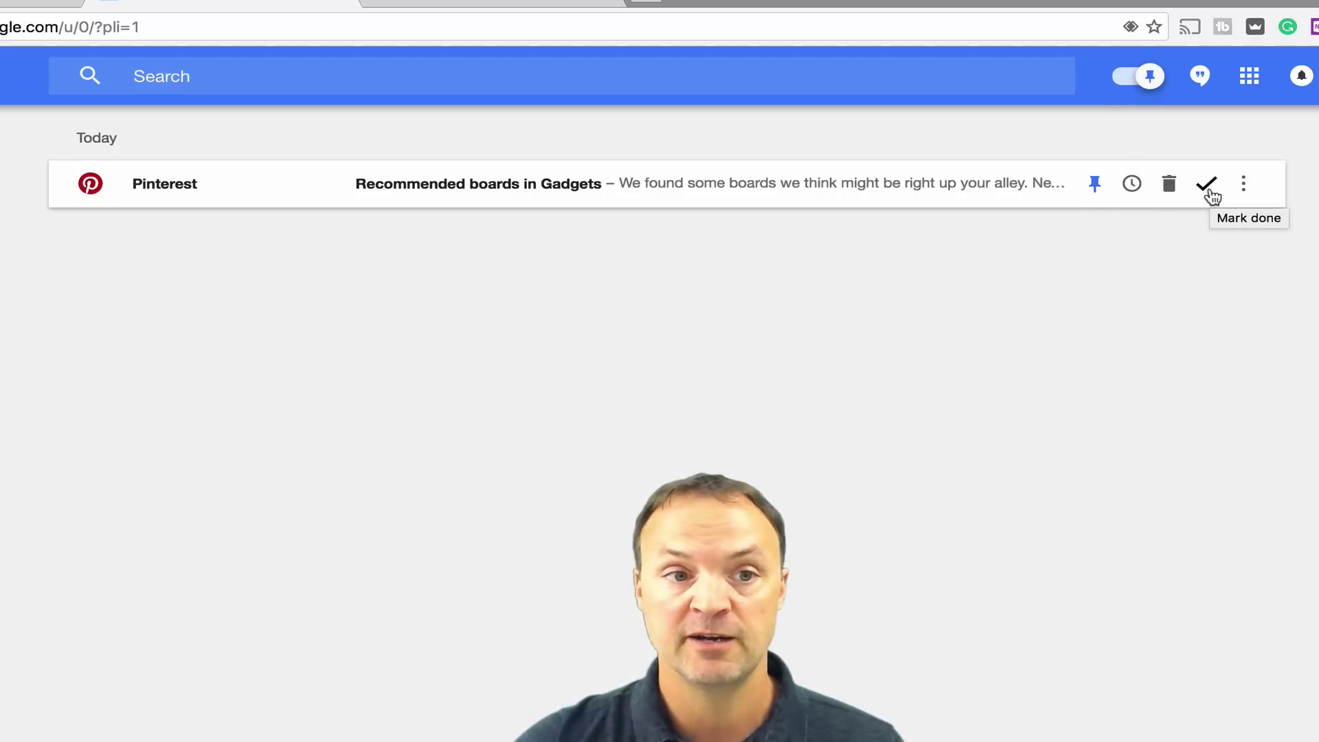
left_click(1207, 184)
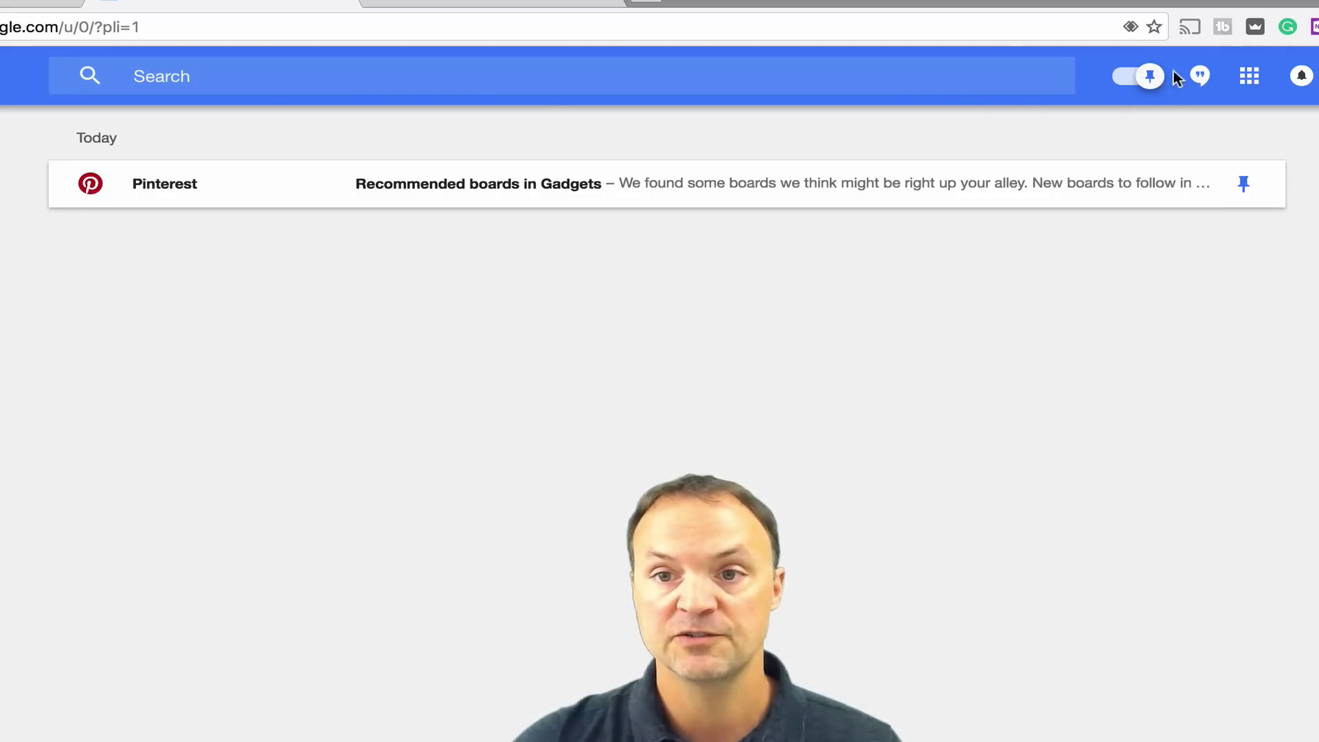
left_click(1151, 76)
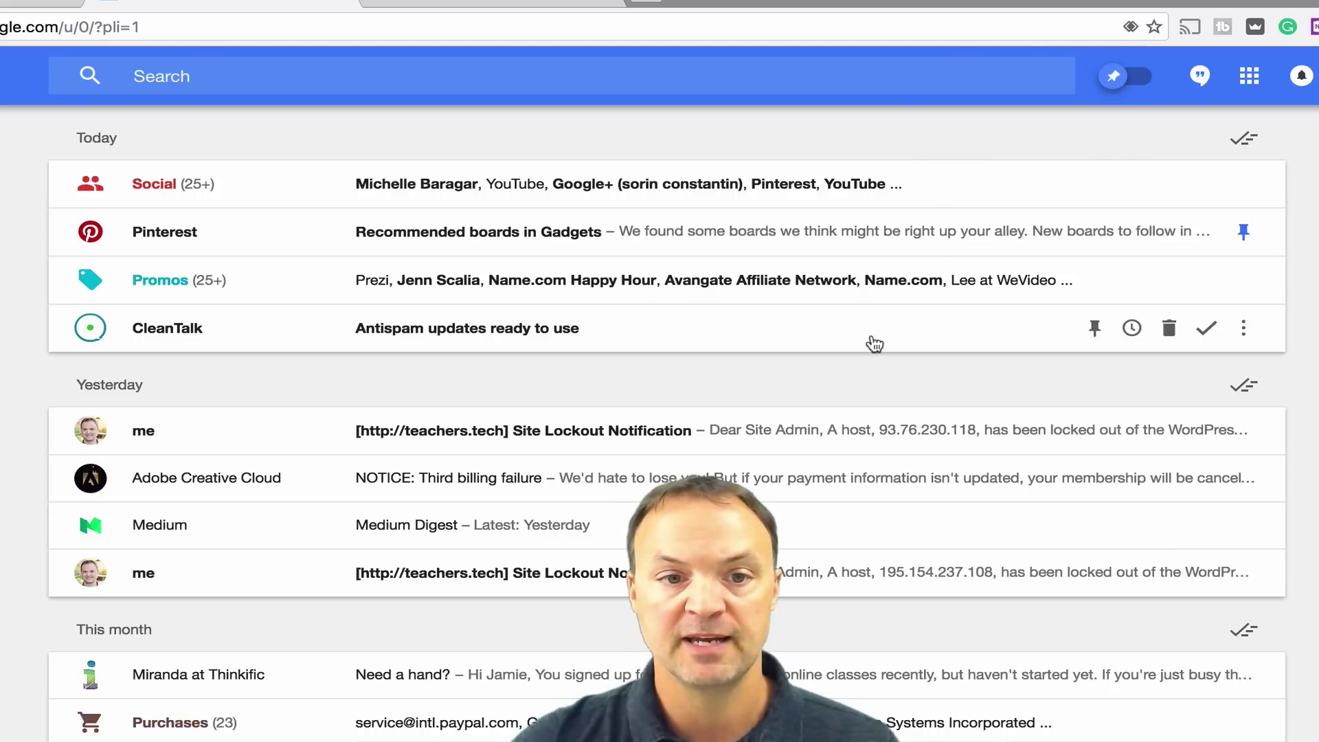
- Open the Social bundle and show the snooze choices for the YouTube (17) message
left_click(918, 187)
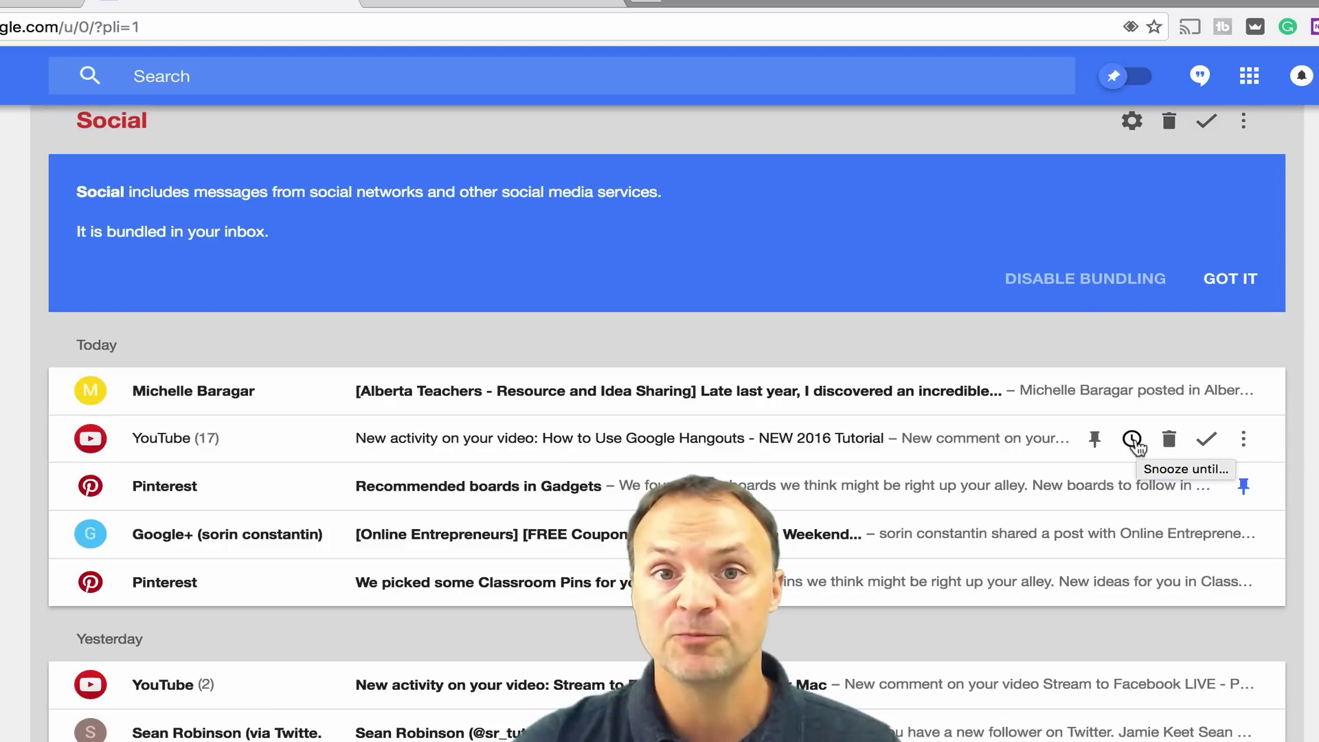
left_click(1132, 440)
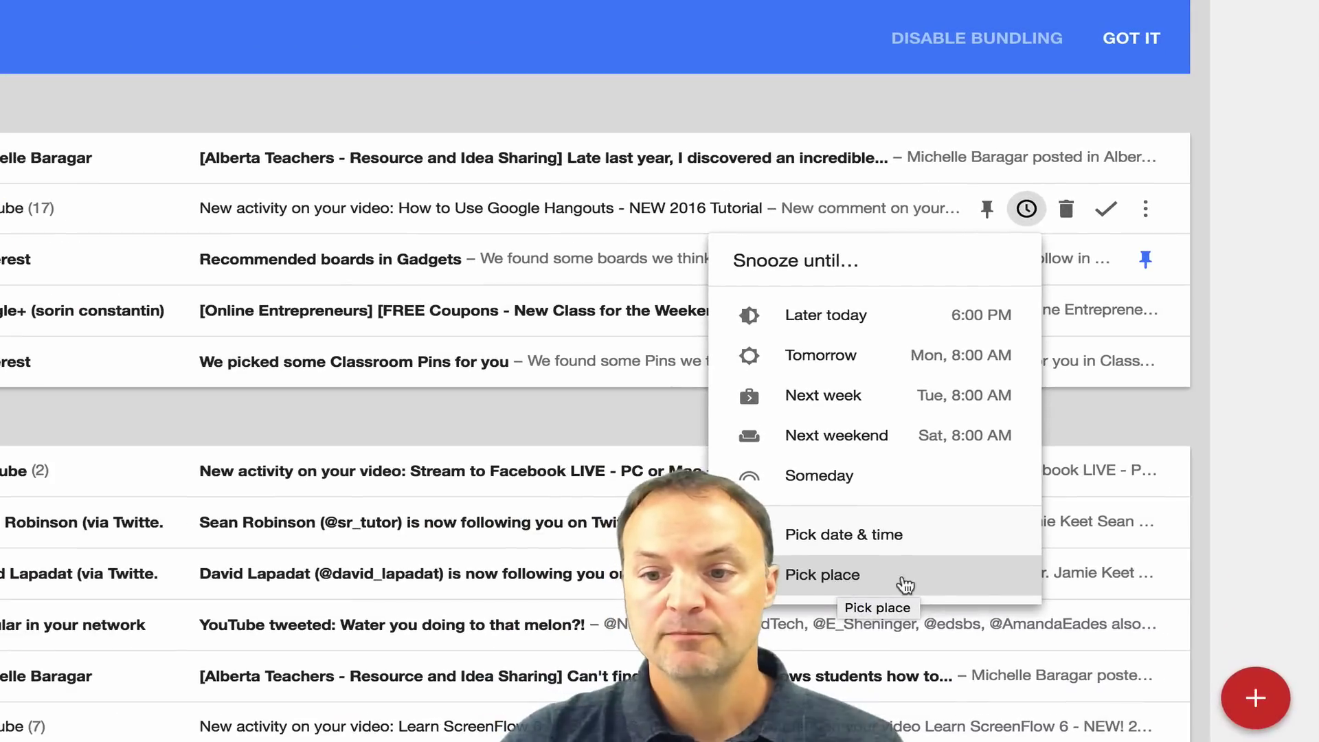
- Reveal the Compose button's Reminder option to start a new reminder
mouse_move(1308, 718)
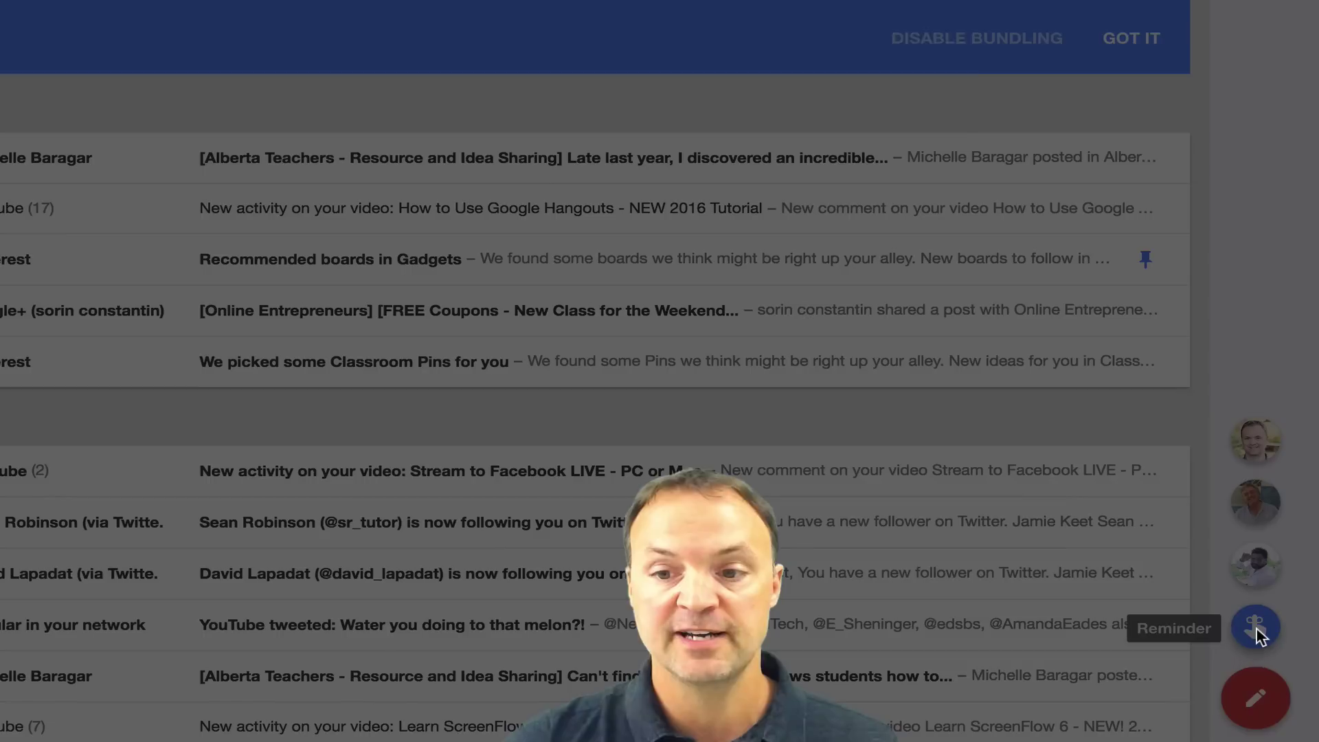
- Draft a reminder reading 'test', trying the Later today snooze and then pinning it
left_click(1255, 629)
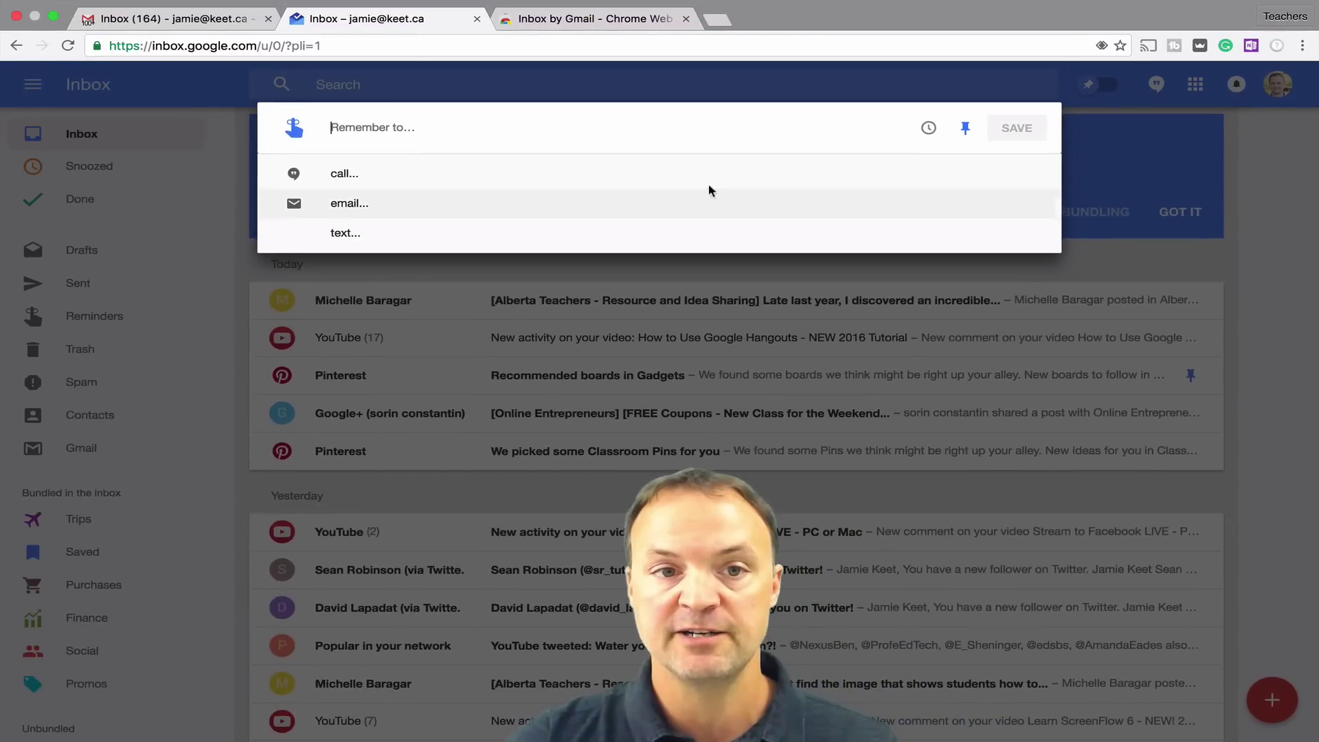
type("test")
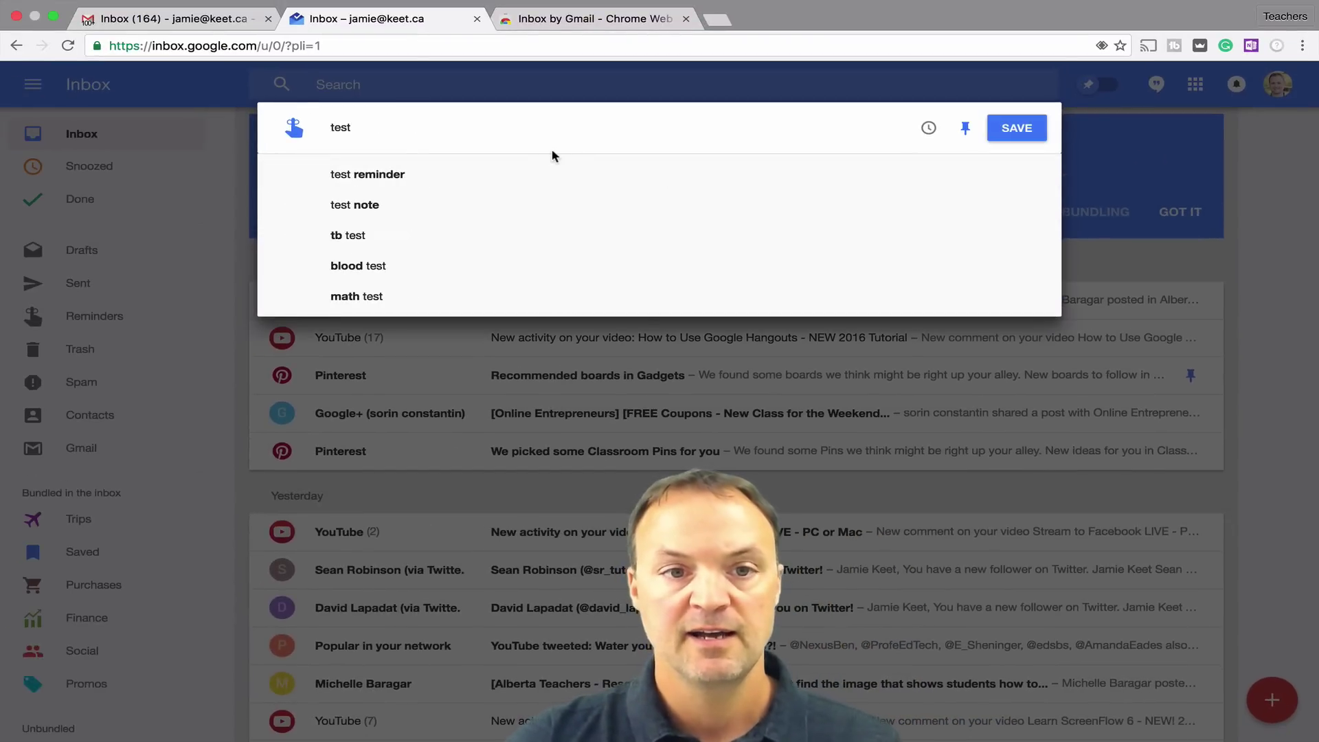
left_click(474, 206)
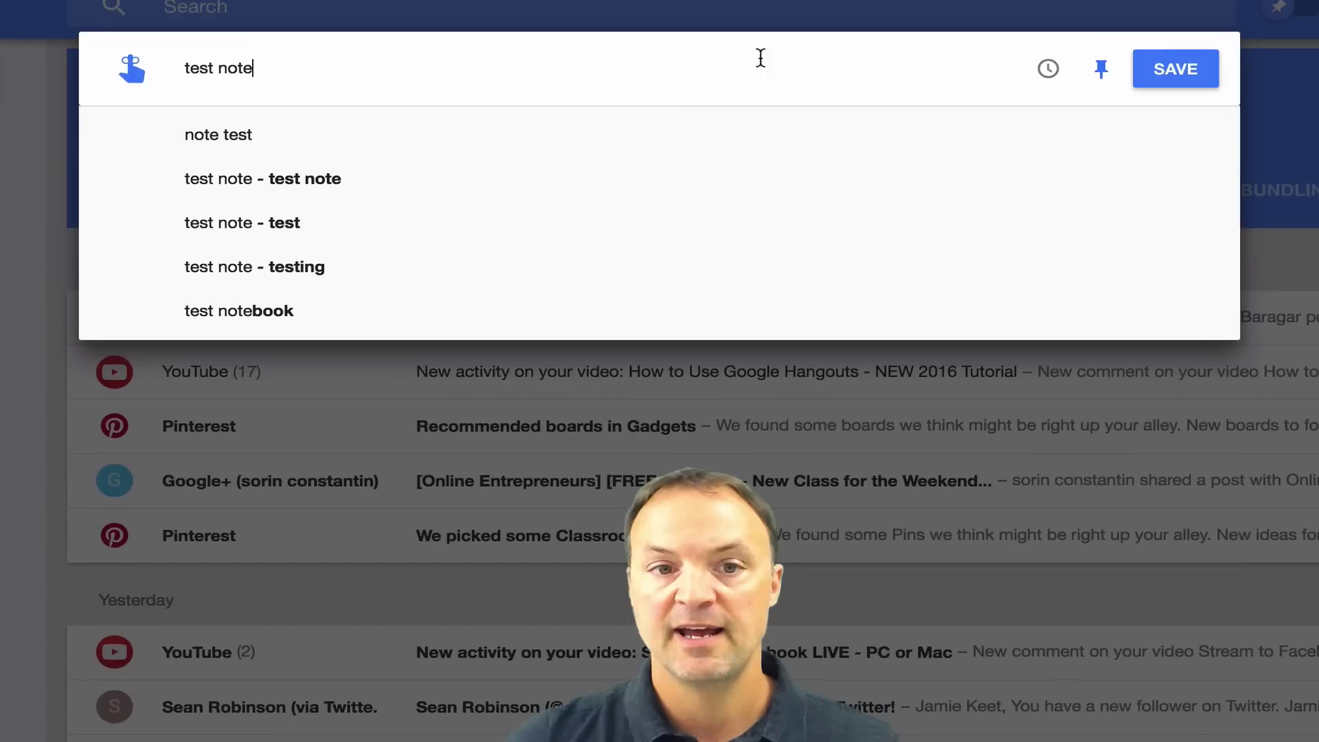
left_click(1051, 76)
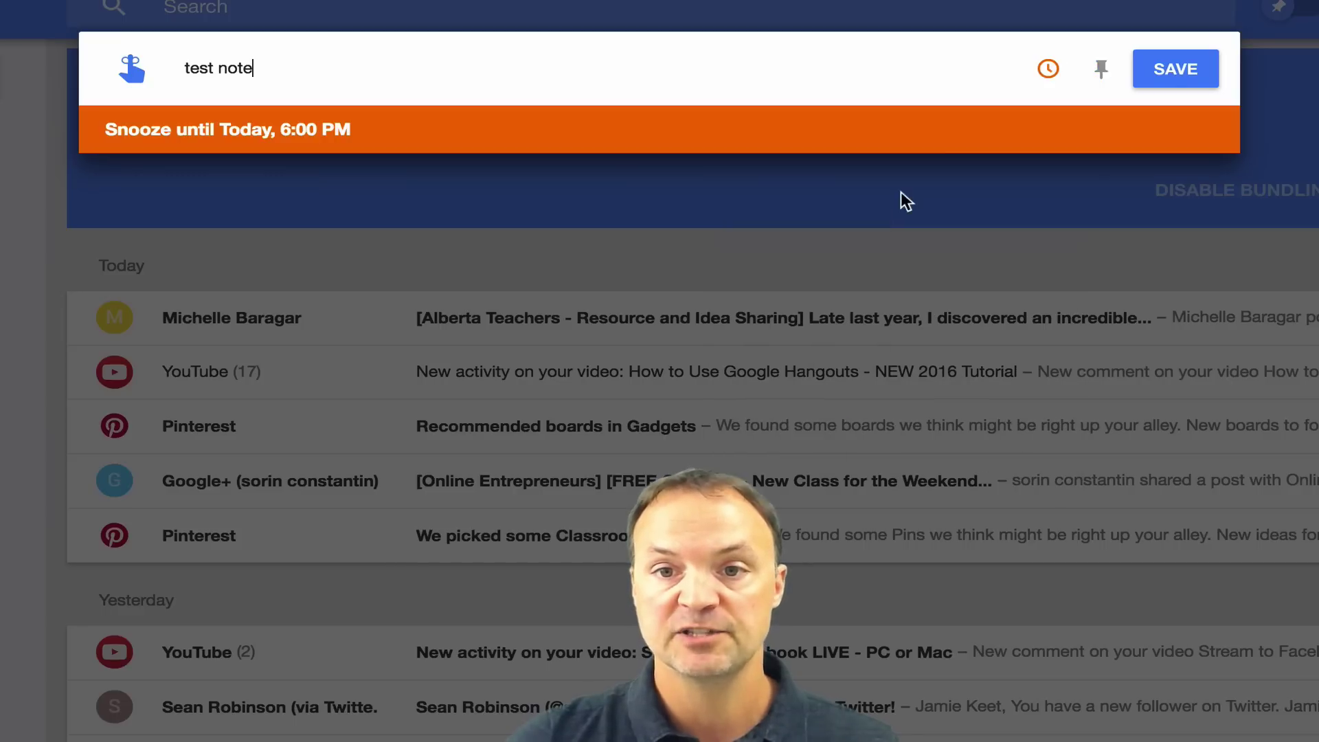
left_click(901, 194)
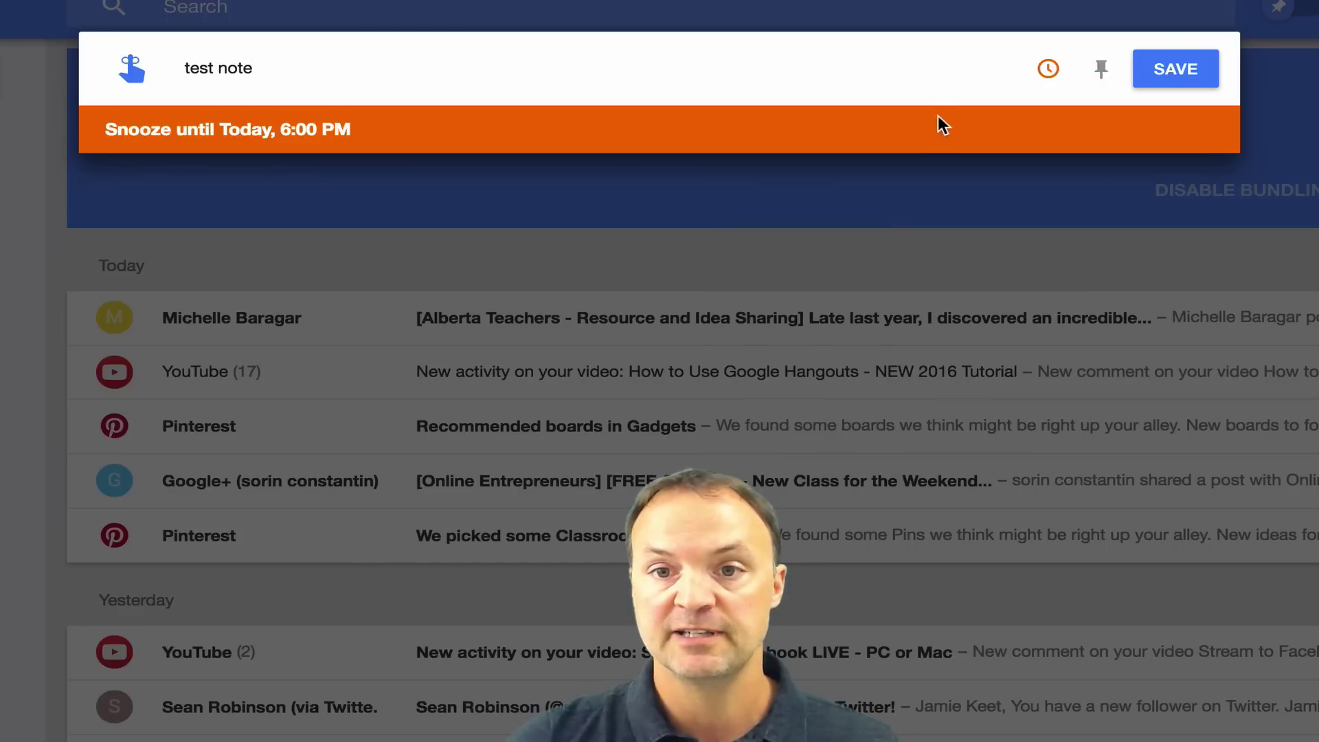
left_click(1101, 72)
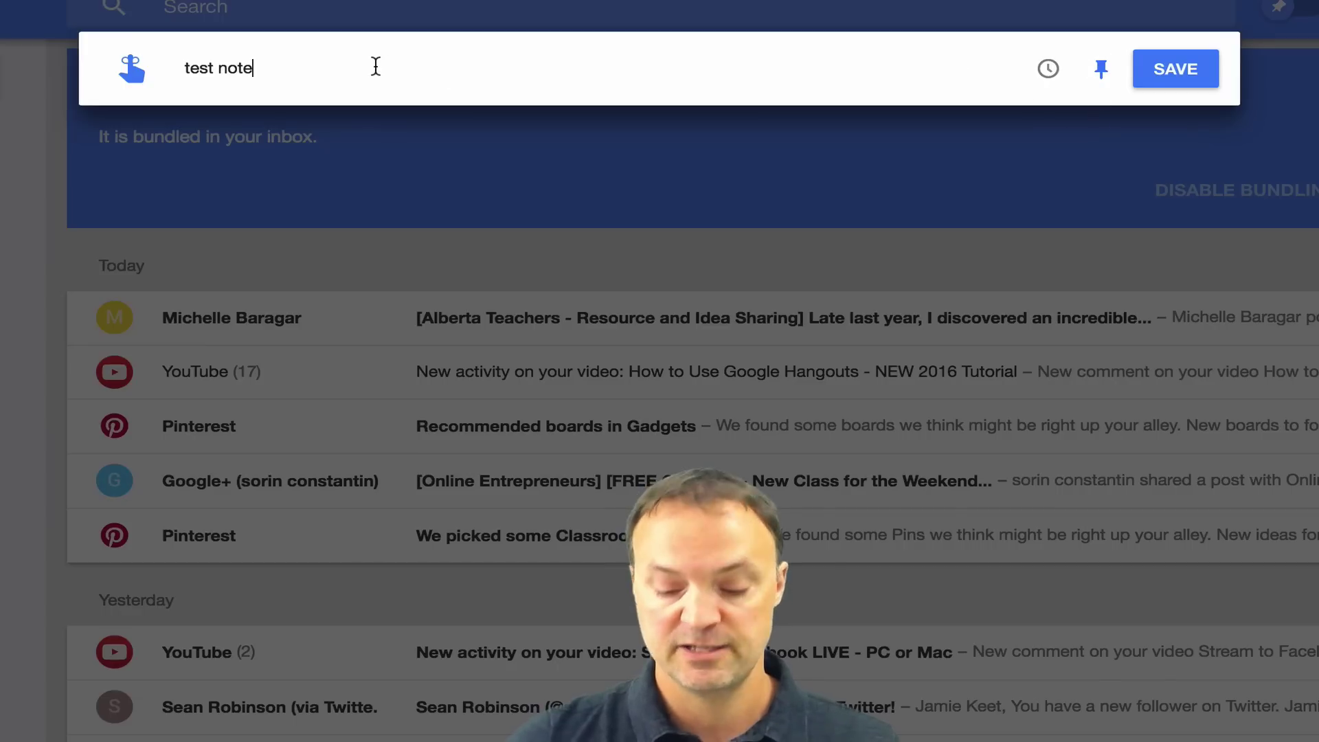
- Retype 'test', save the pinned reminder, and show only pinned items
key("BackSpace")
key("BackSpace")
key("BackSpace")
key("BackSpace")
key("BackSpace")
key("BackSpace")
key("BackSpace")
key("BackSpace")
key("BackSpace")
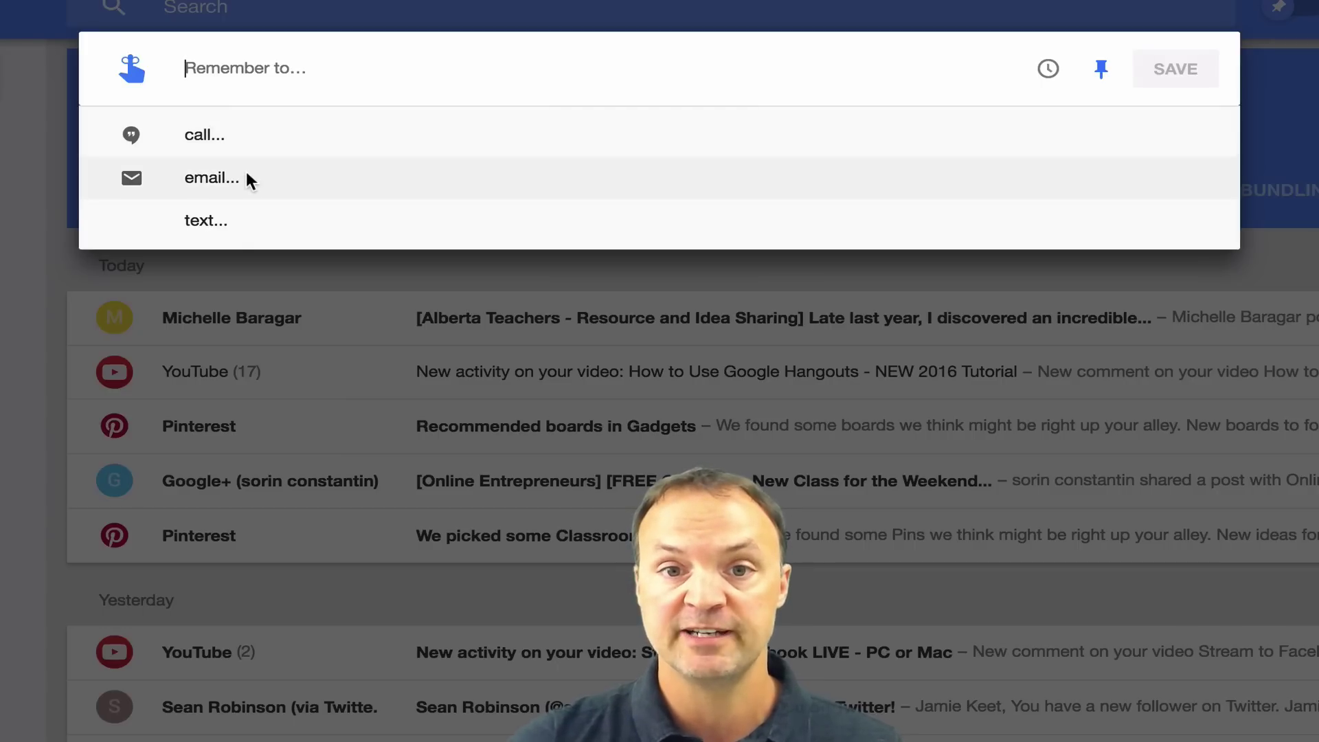
type("test")
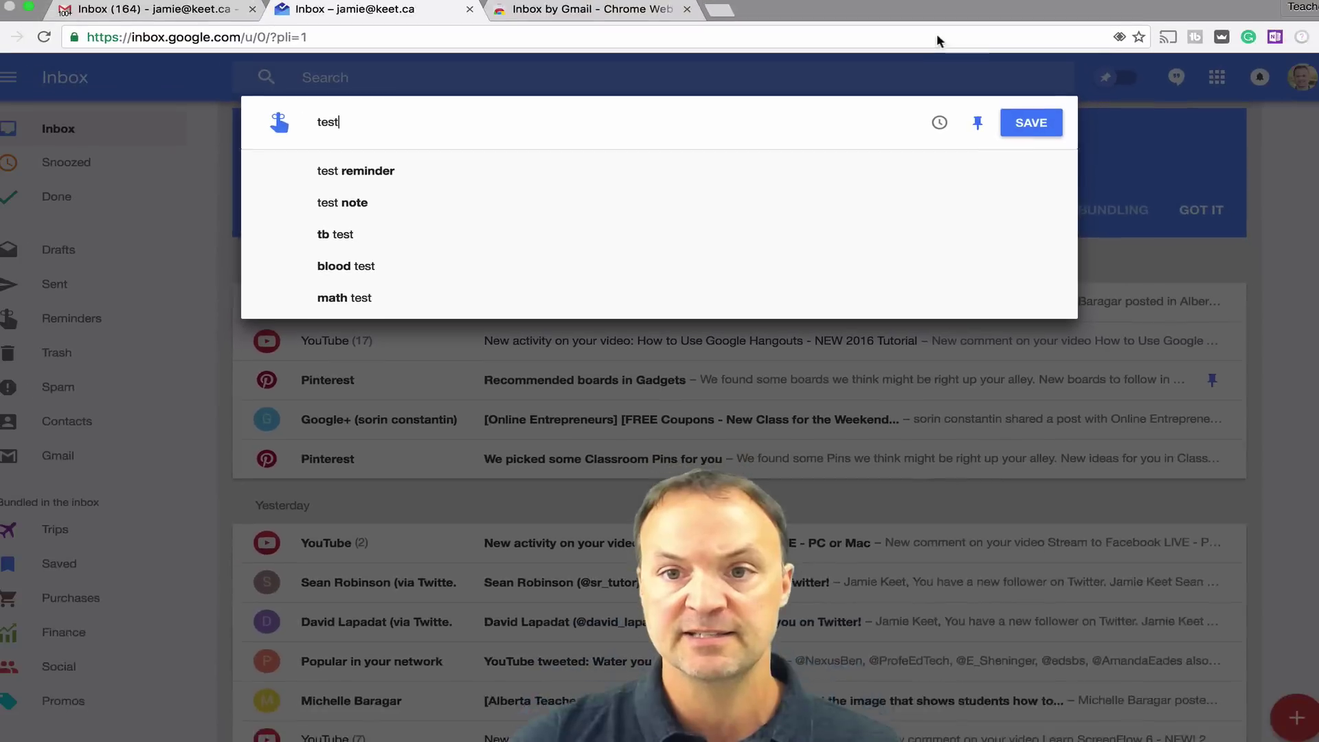
left_click(1004, 130)
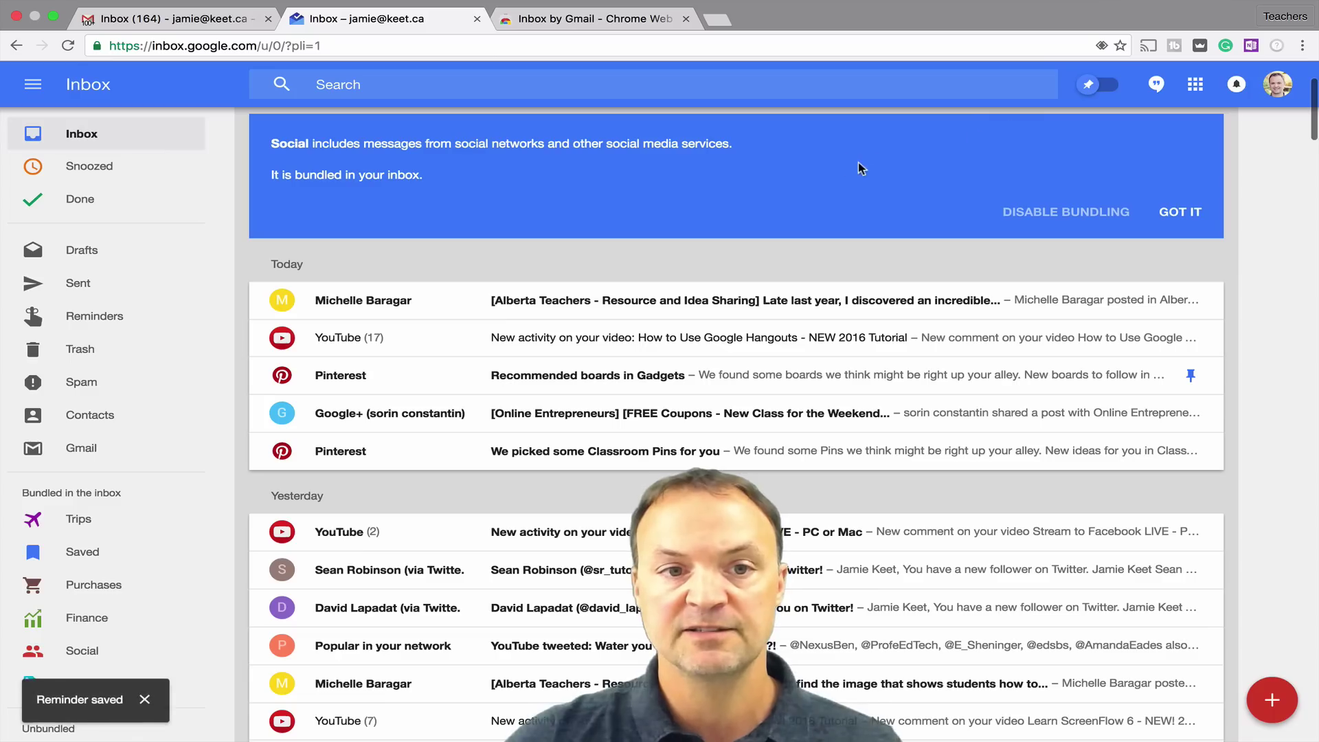
left_click(1098, 86)
mouse_move(577, 169)
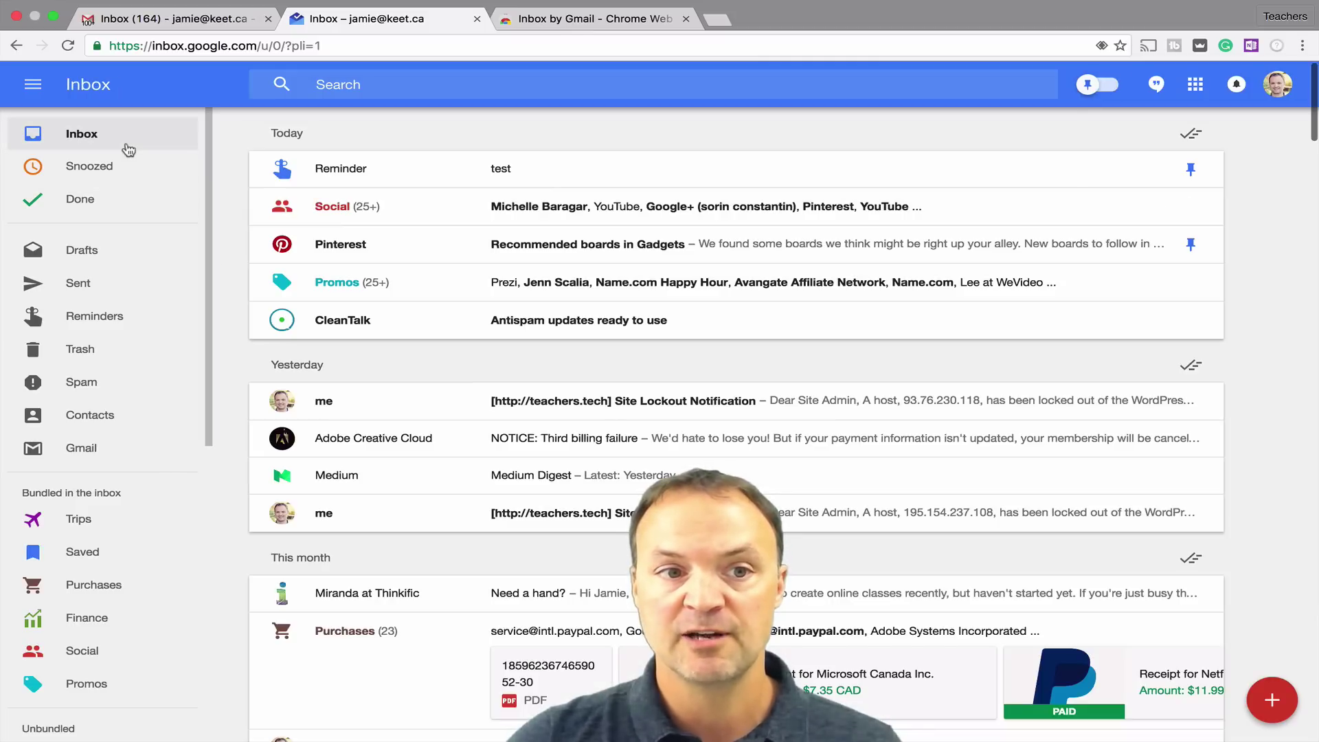
- Leave the pinned-only view, look at Snoozed and Done, then return to the full Inbox
left_click(128, 149)
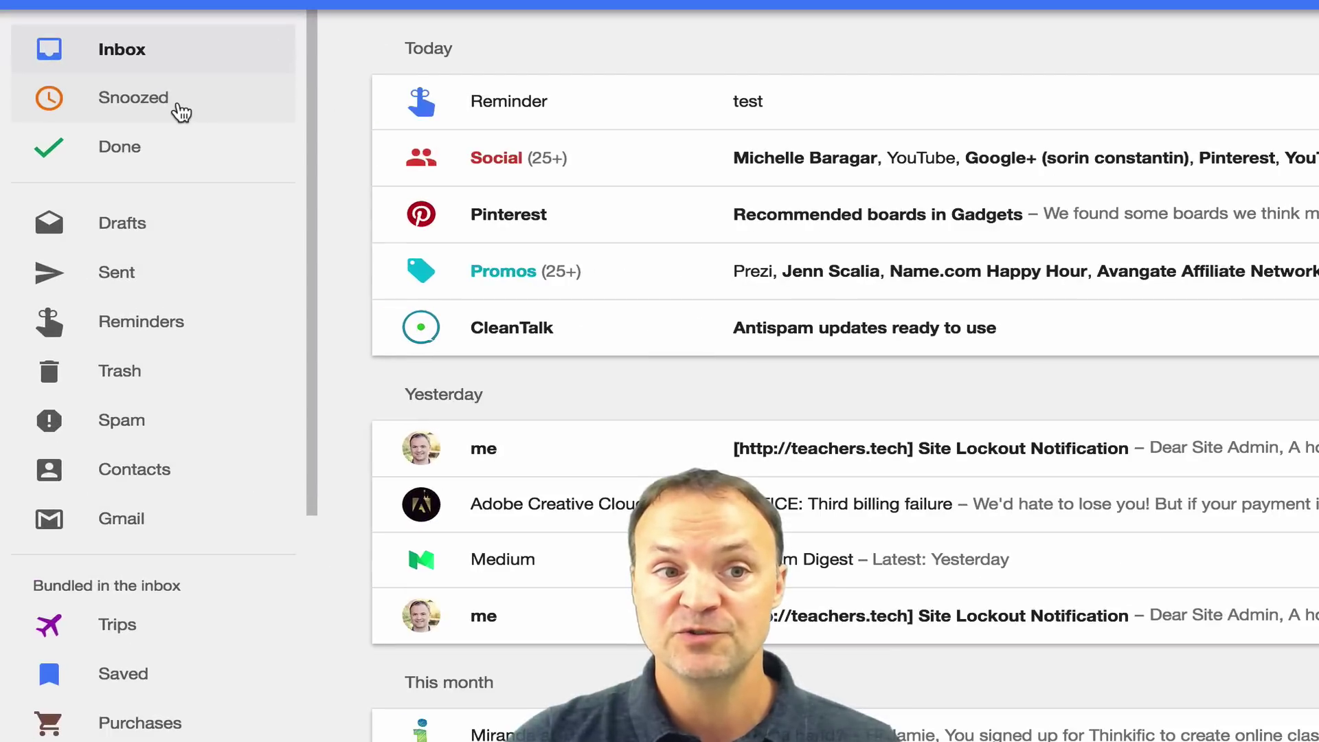
left_click(122, 171)
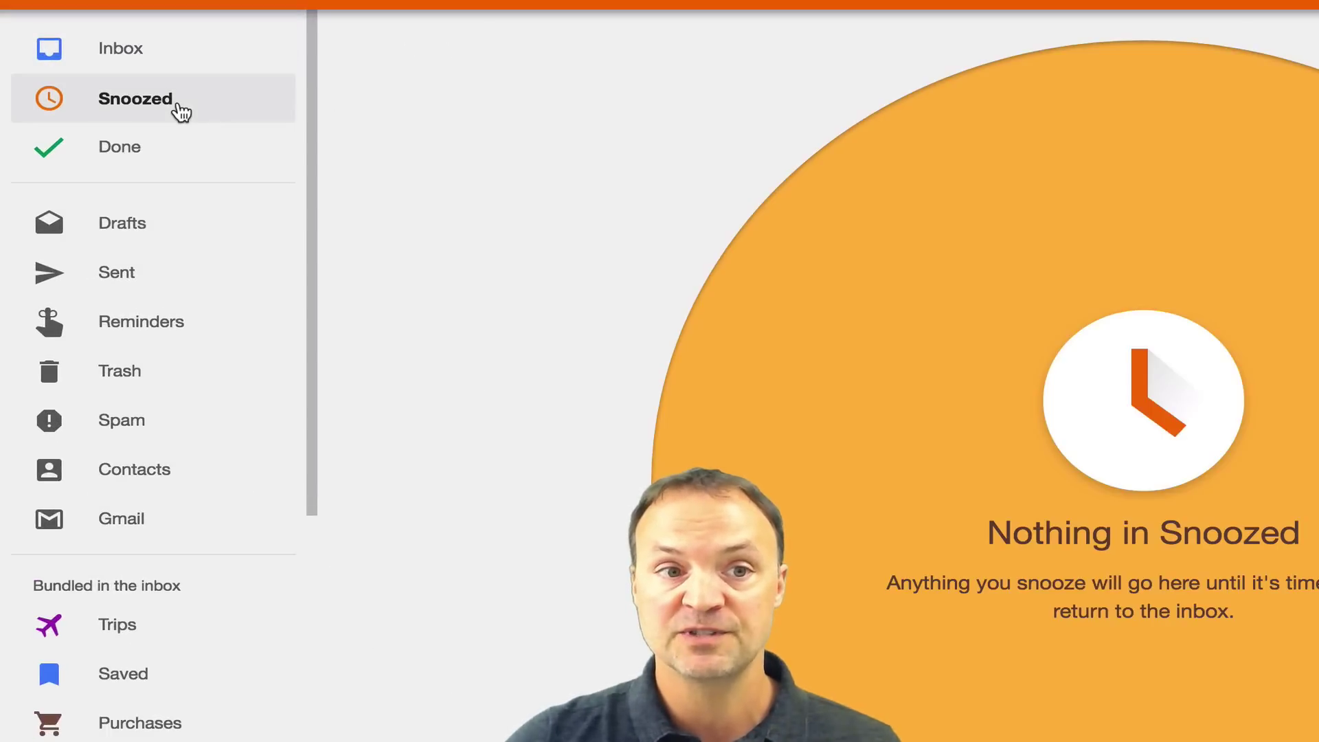
left_click(172, 154)
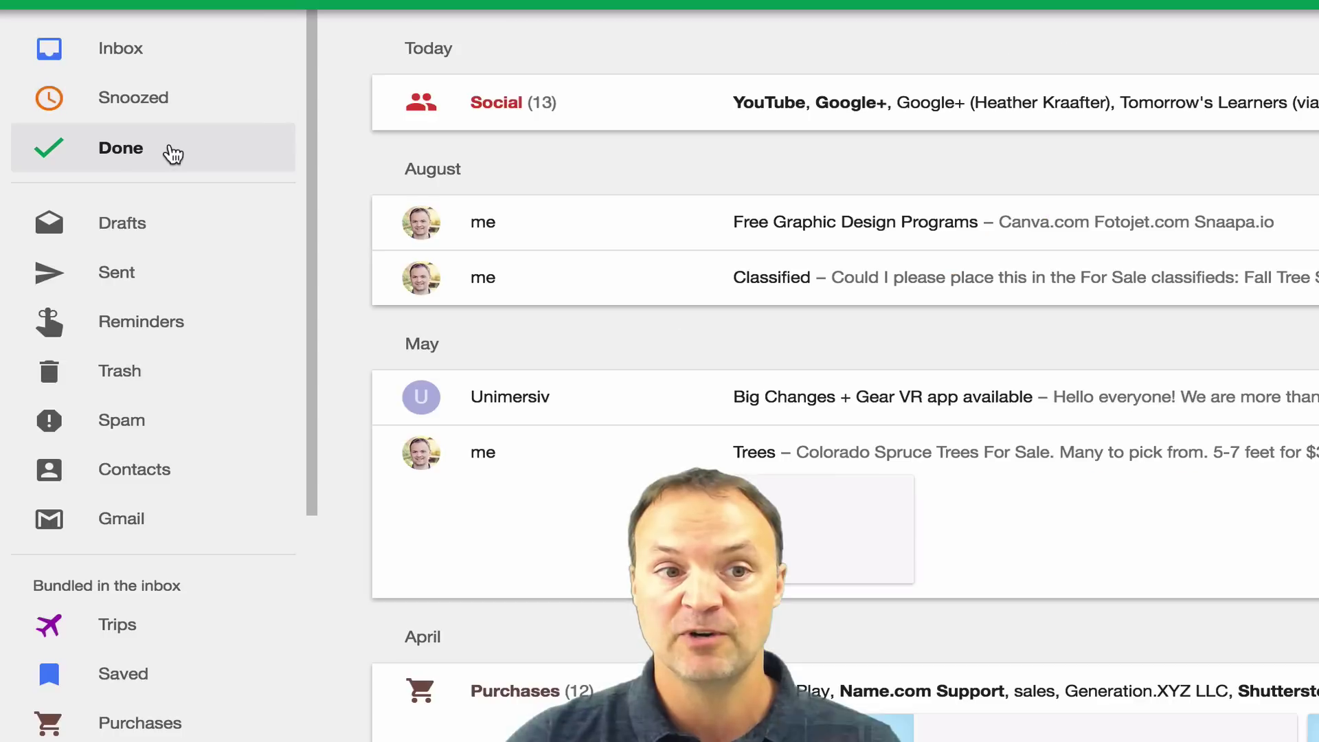
left_click(143, 62)
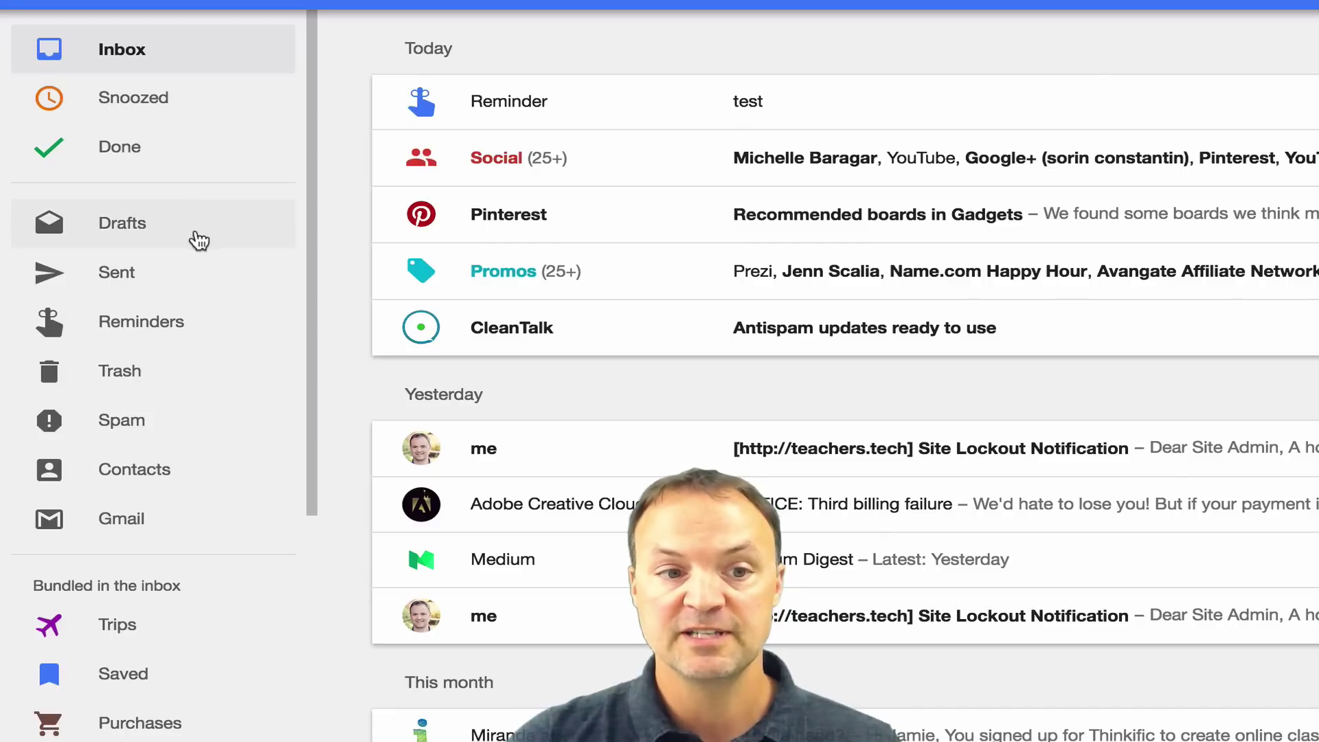
scroll(206, 546, "down", 4)
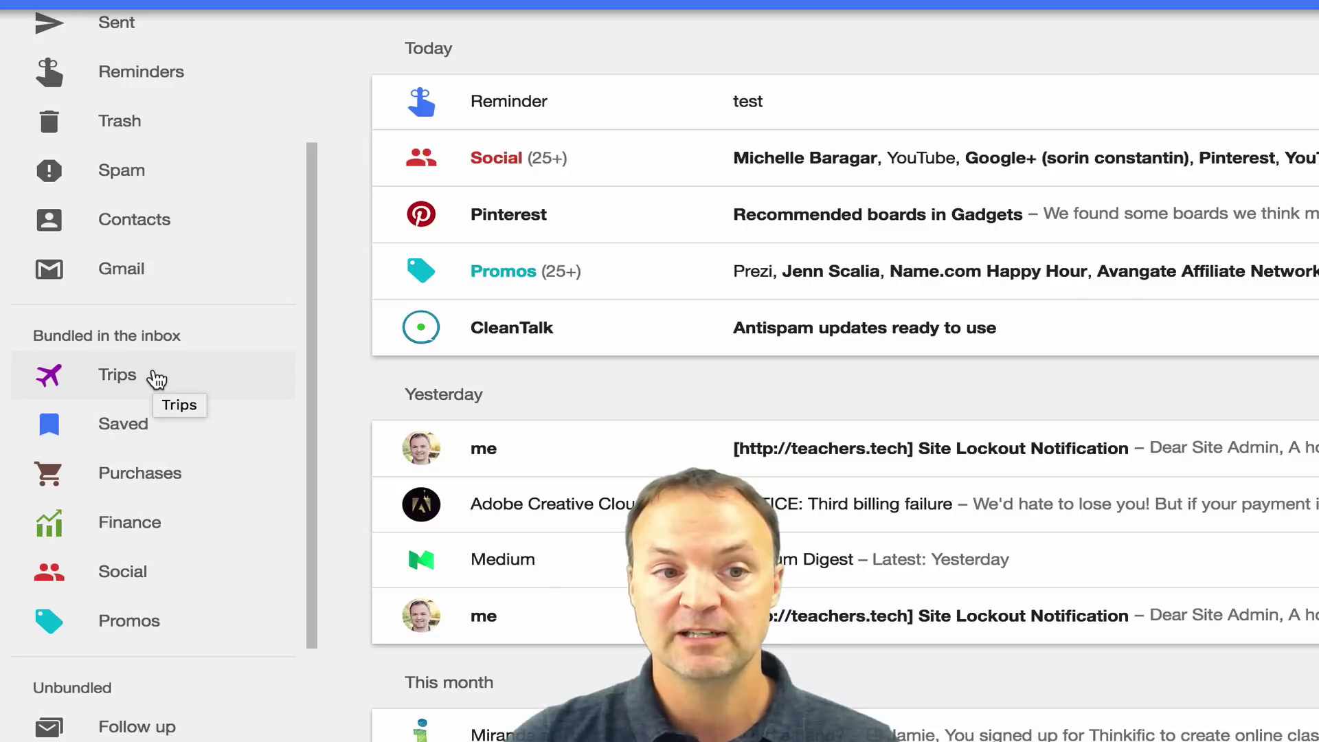
- View the Purchases bundle, then open the empty Trips bundle
left_click(163, 475)
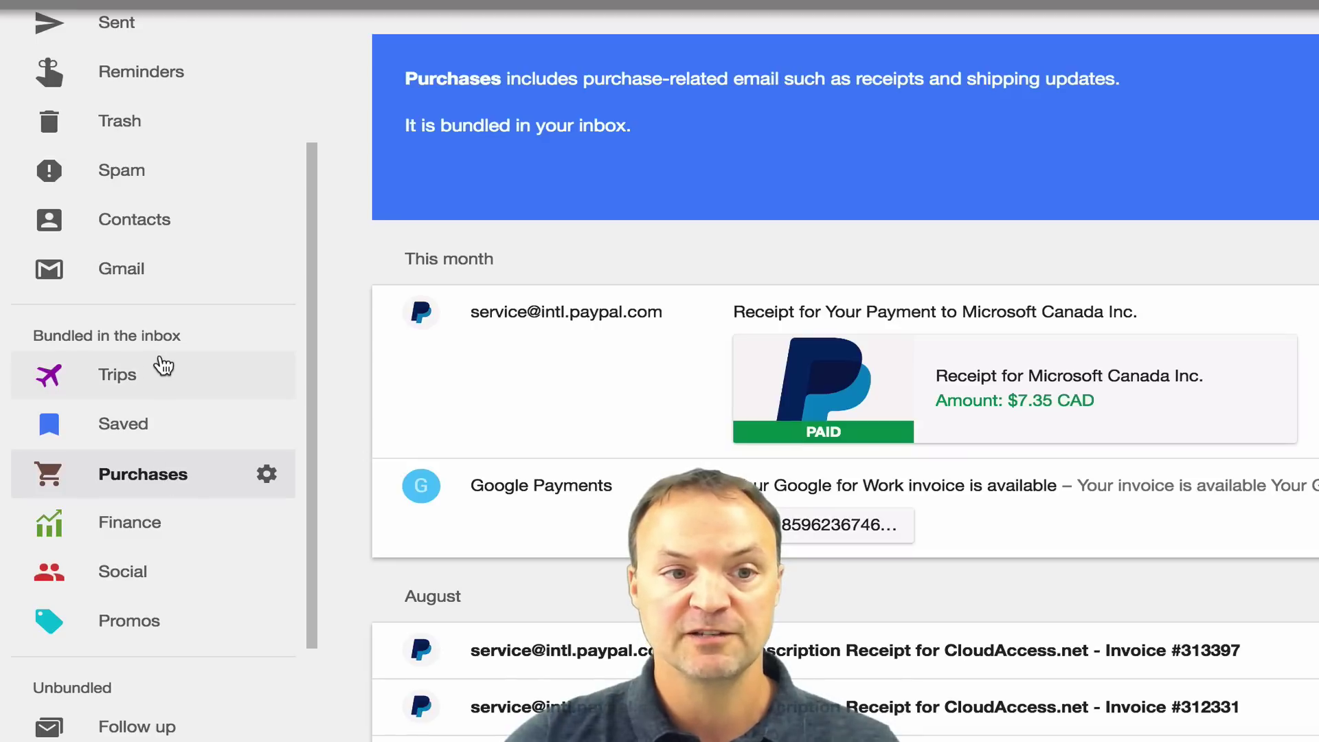
left_click(153, 376)
scroll(177, 647, "down", 8)
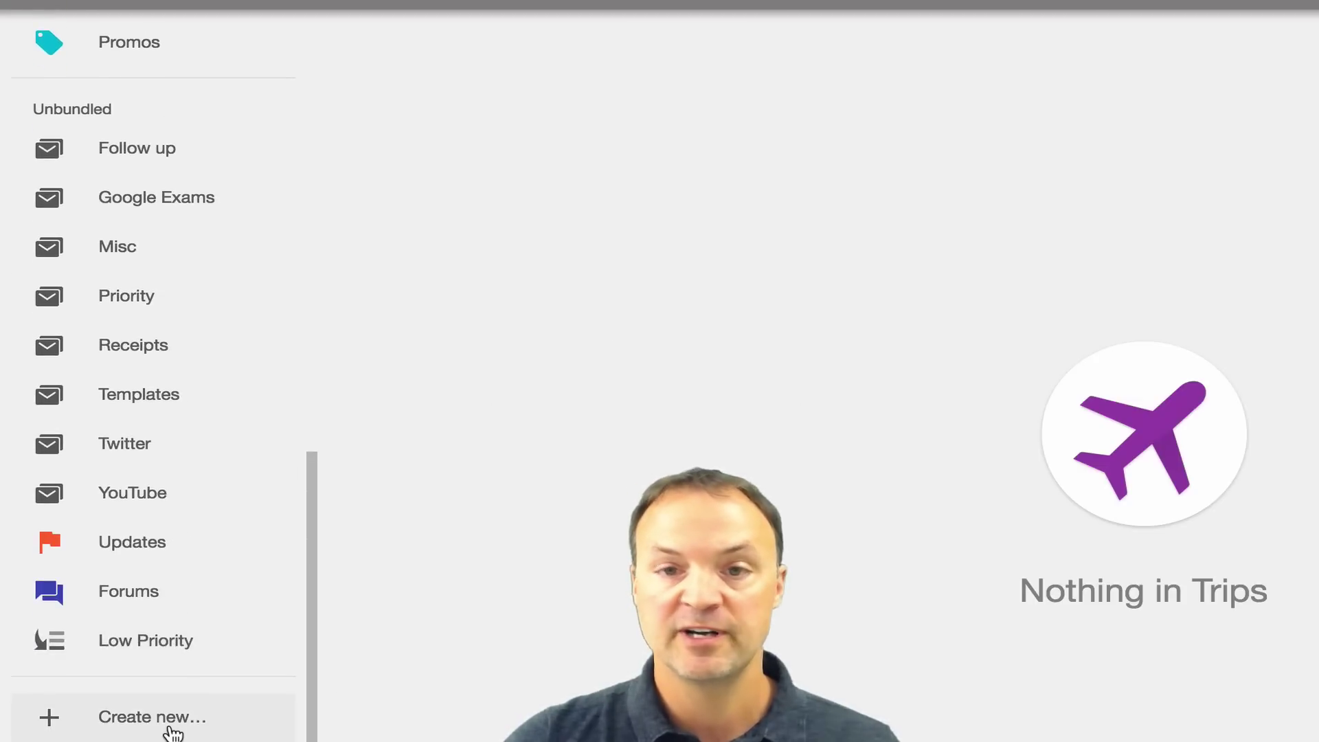
- Create a new bundle via Create new… and save it with the name 'test'
left_click(169, 729)
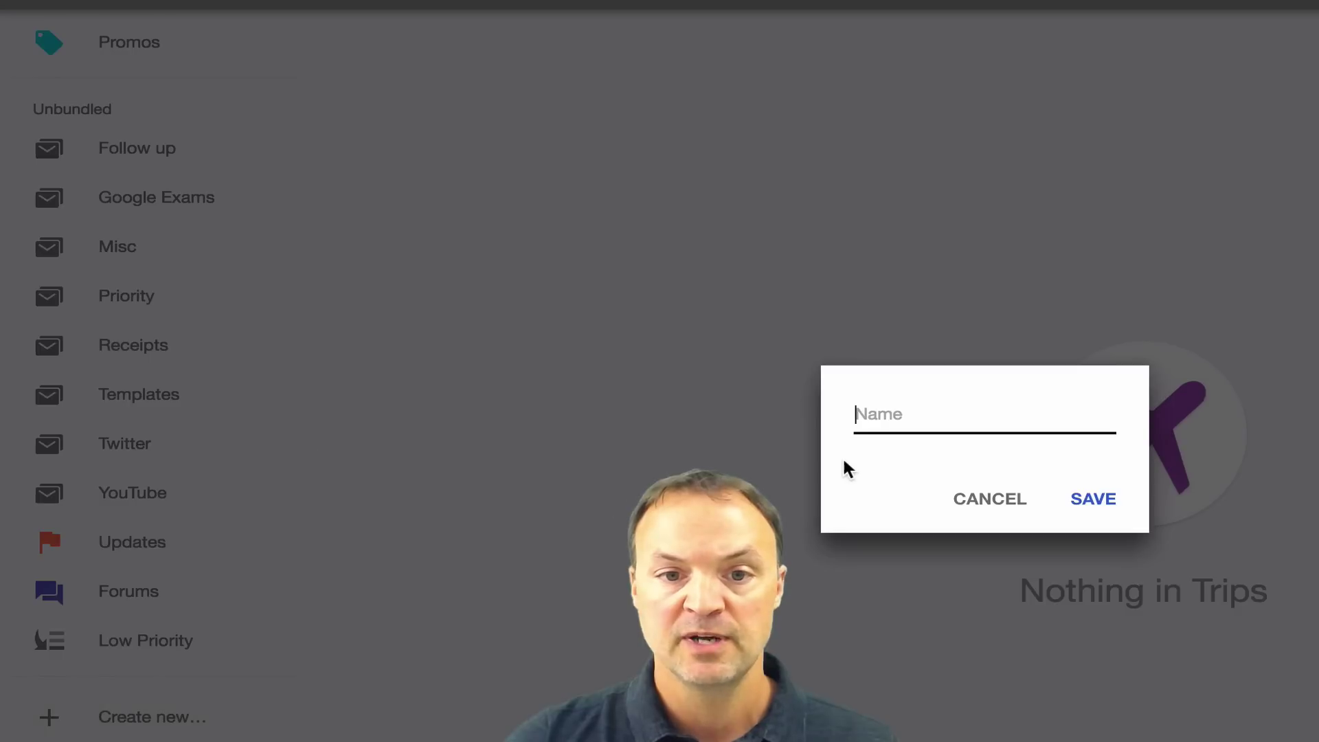
type("test")
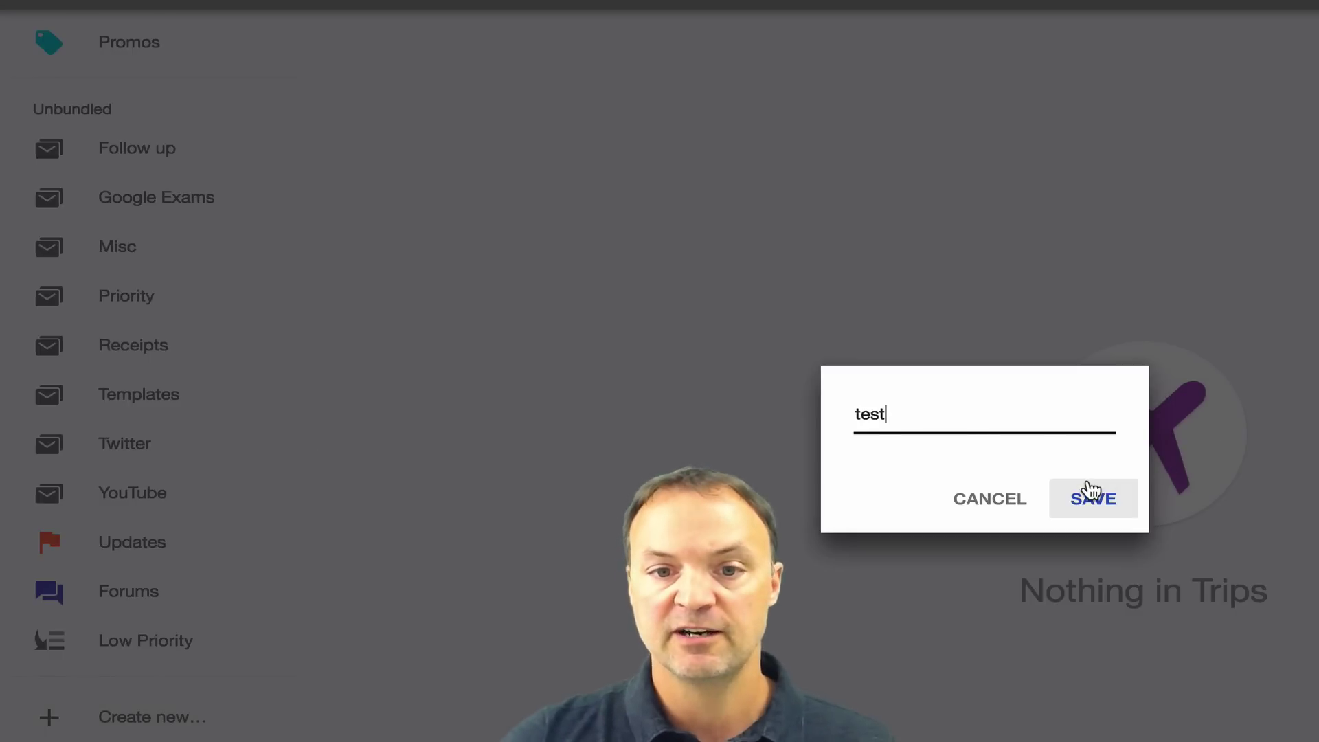
left_click(1091, 499)
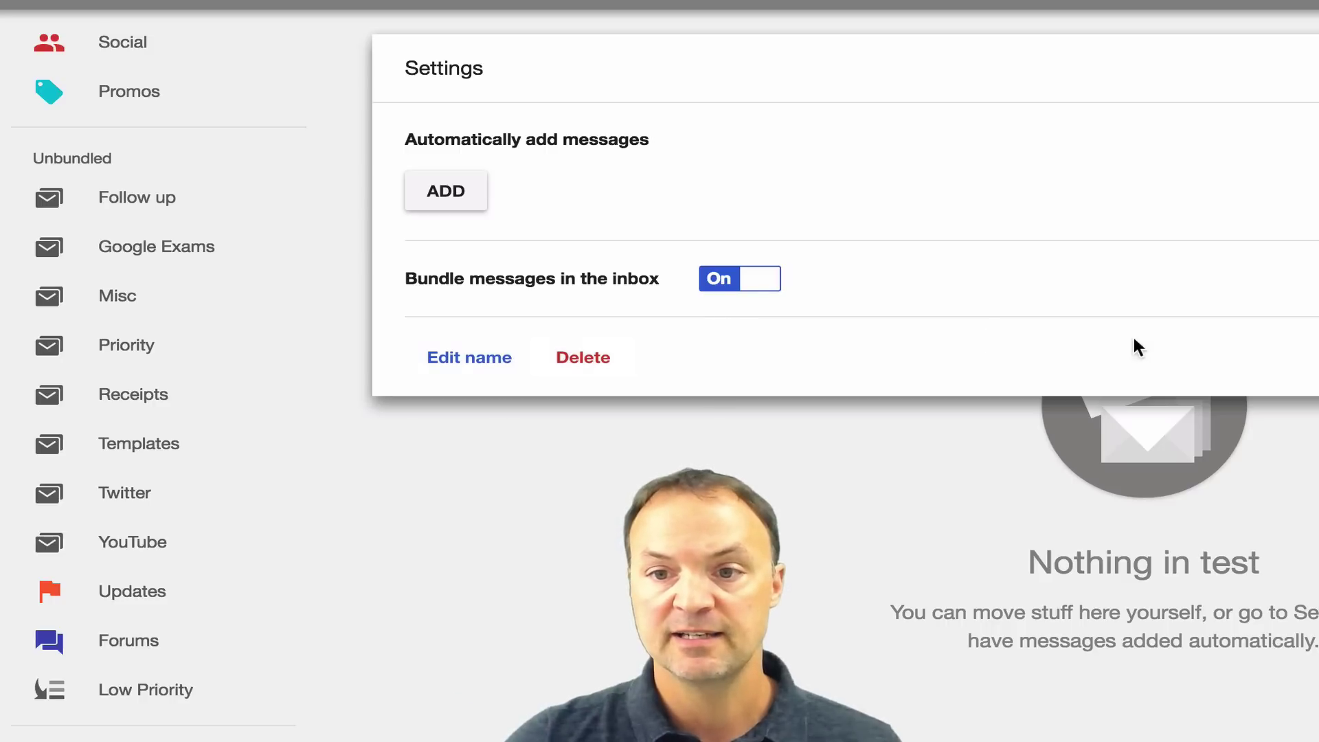
left_click(465, 192)
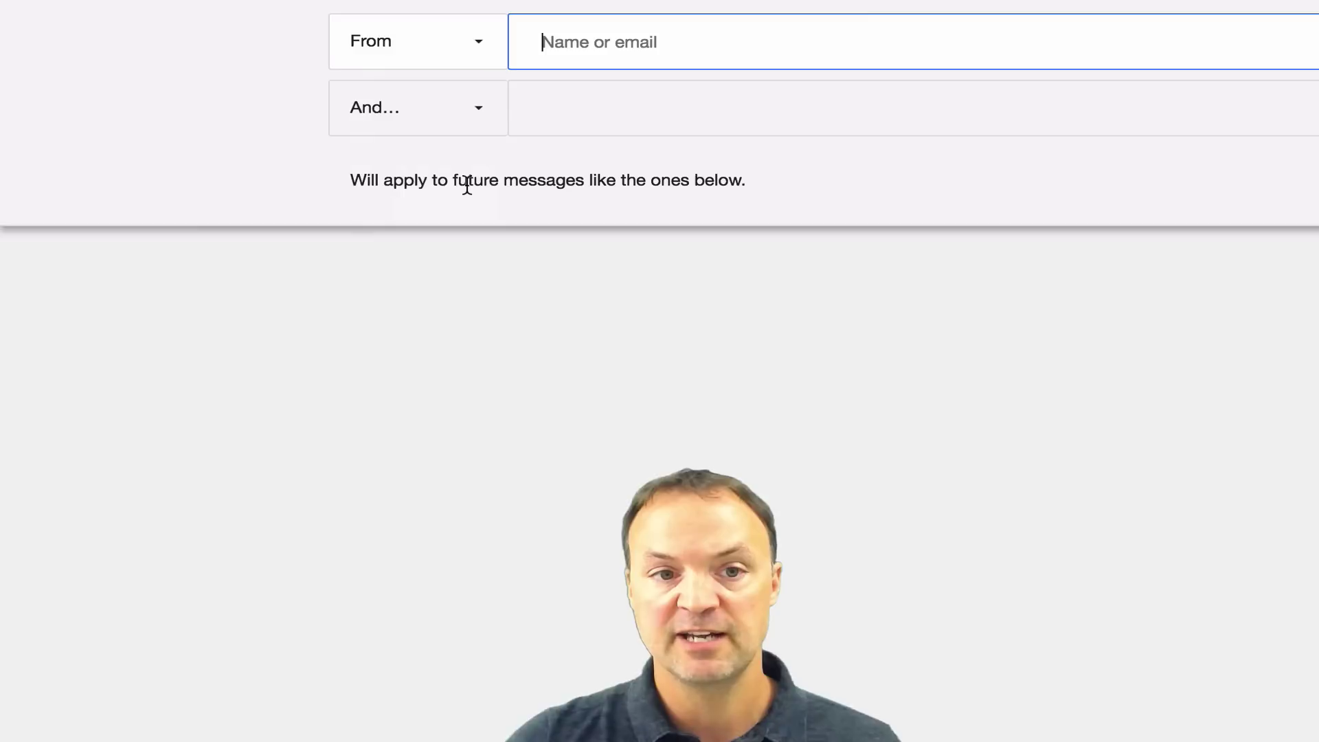
left_click(448, 67)
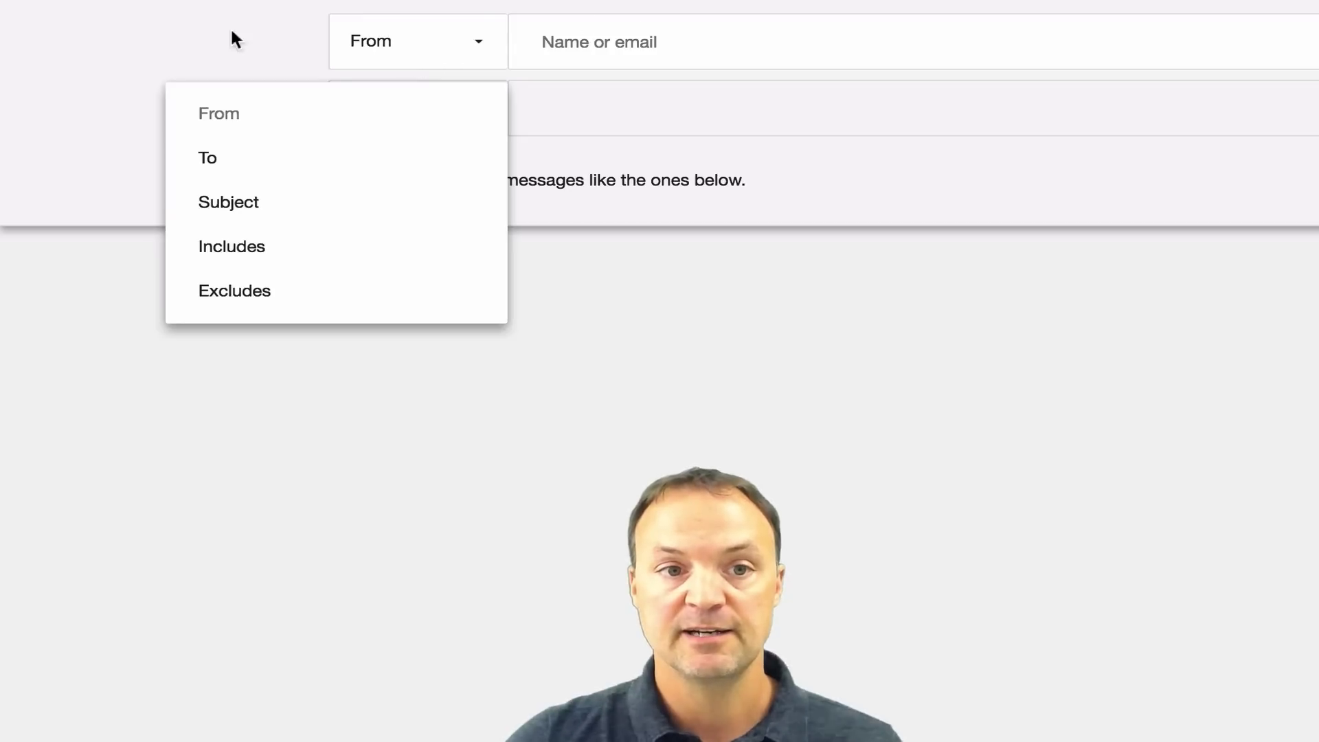
left_click(193, 32)
left_click(441, 108)
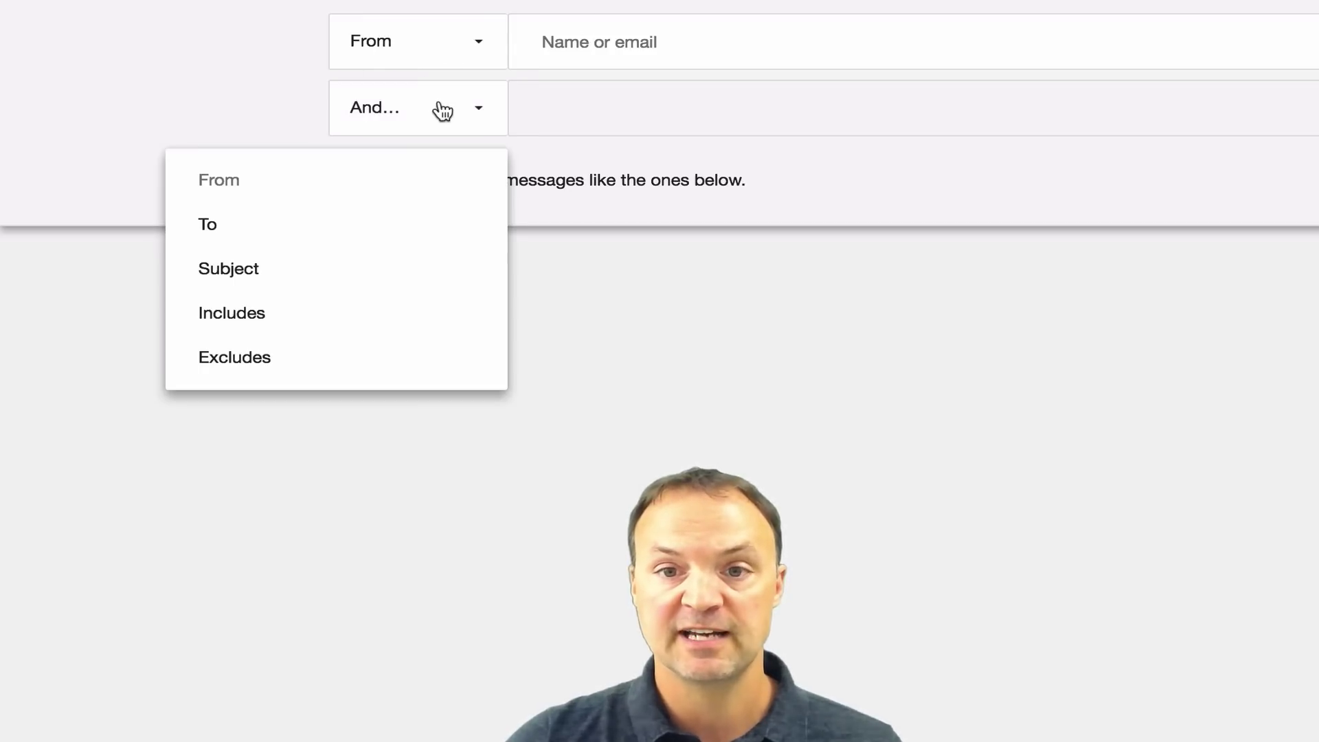
left_click(167, 68)
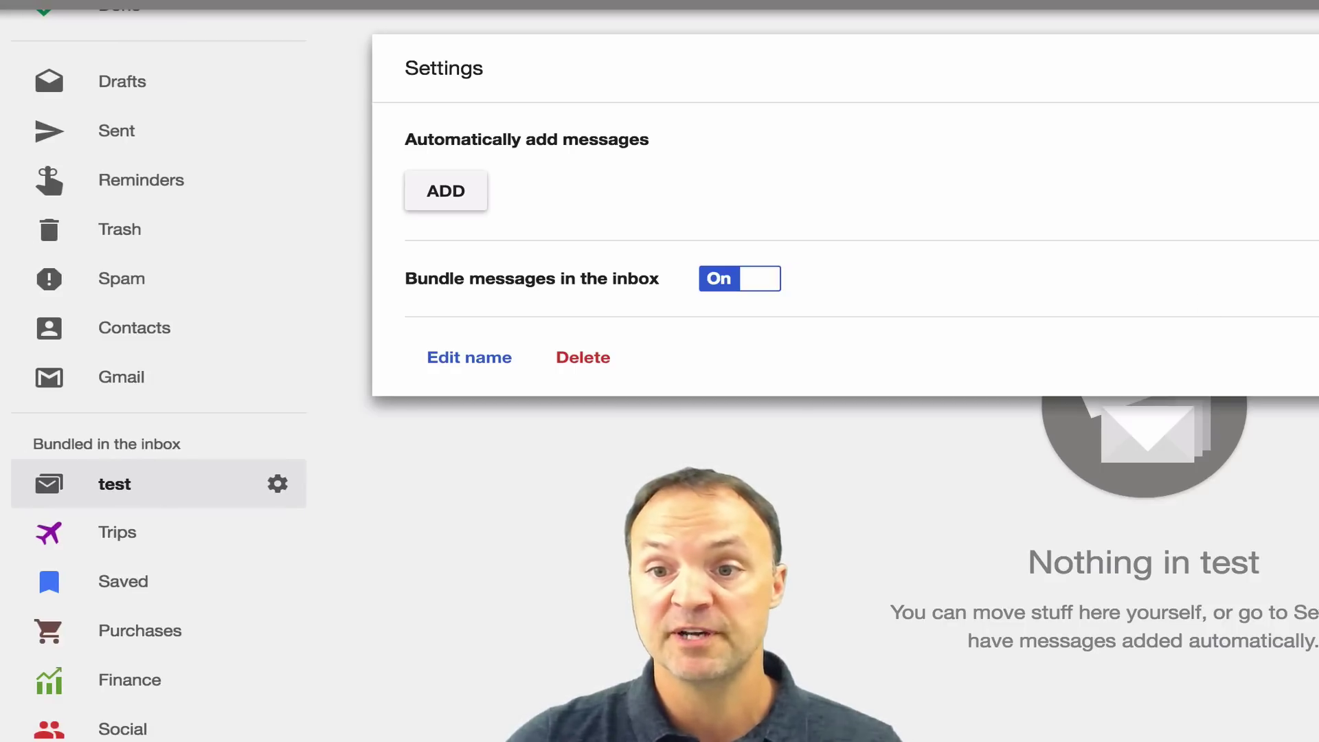
- Dismiss the test bundle's settings and scroll the sidebar down toward Settings
key("Escape")
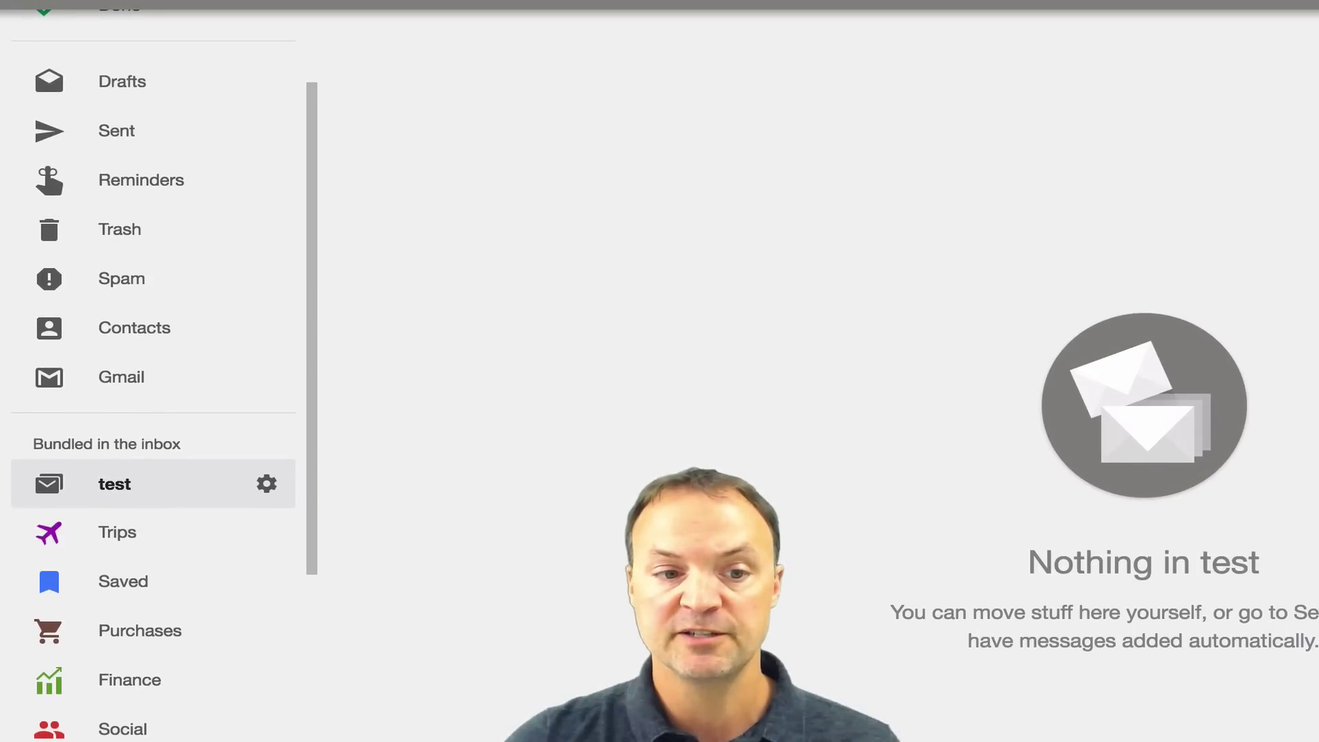
scroll(117, 605, "down", 5)
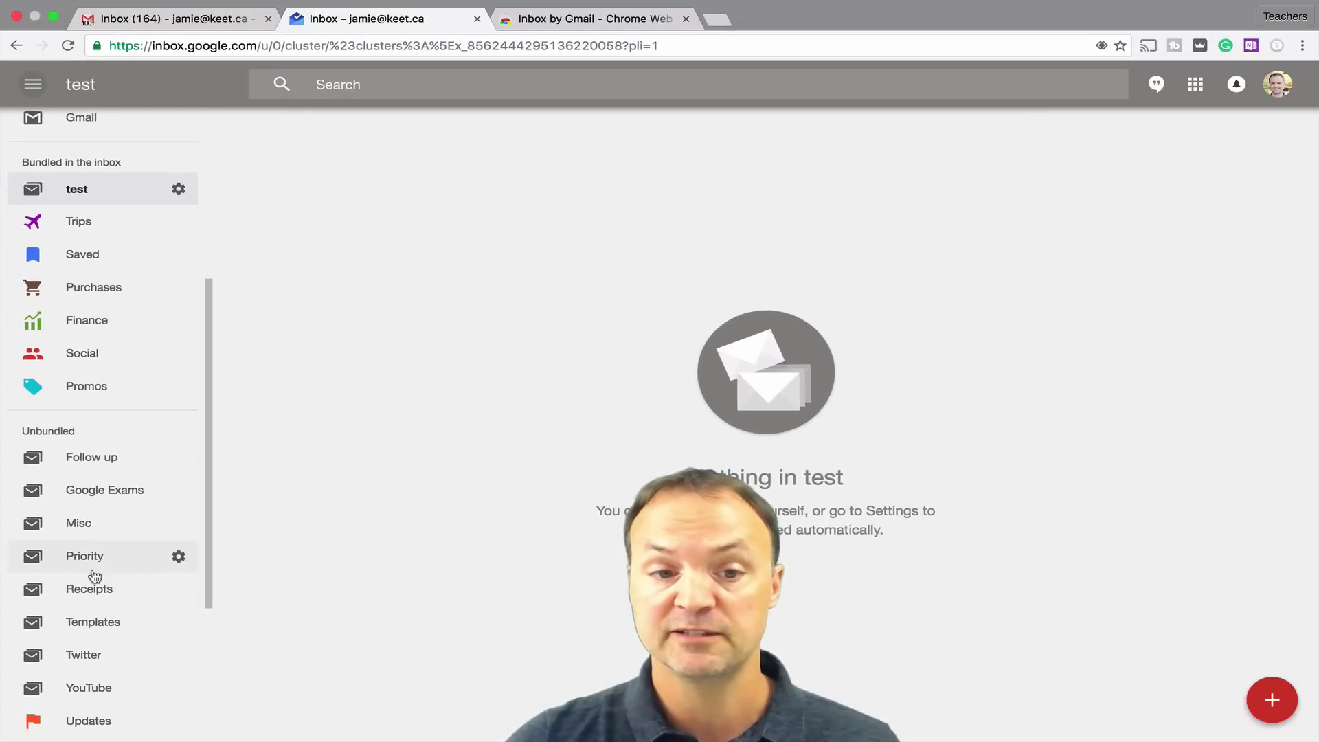
scroll(89, 607, "down", 3)
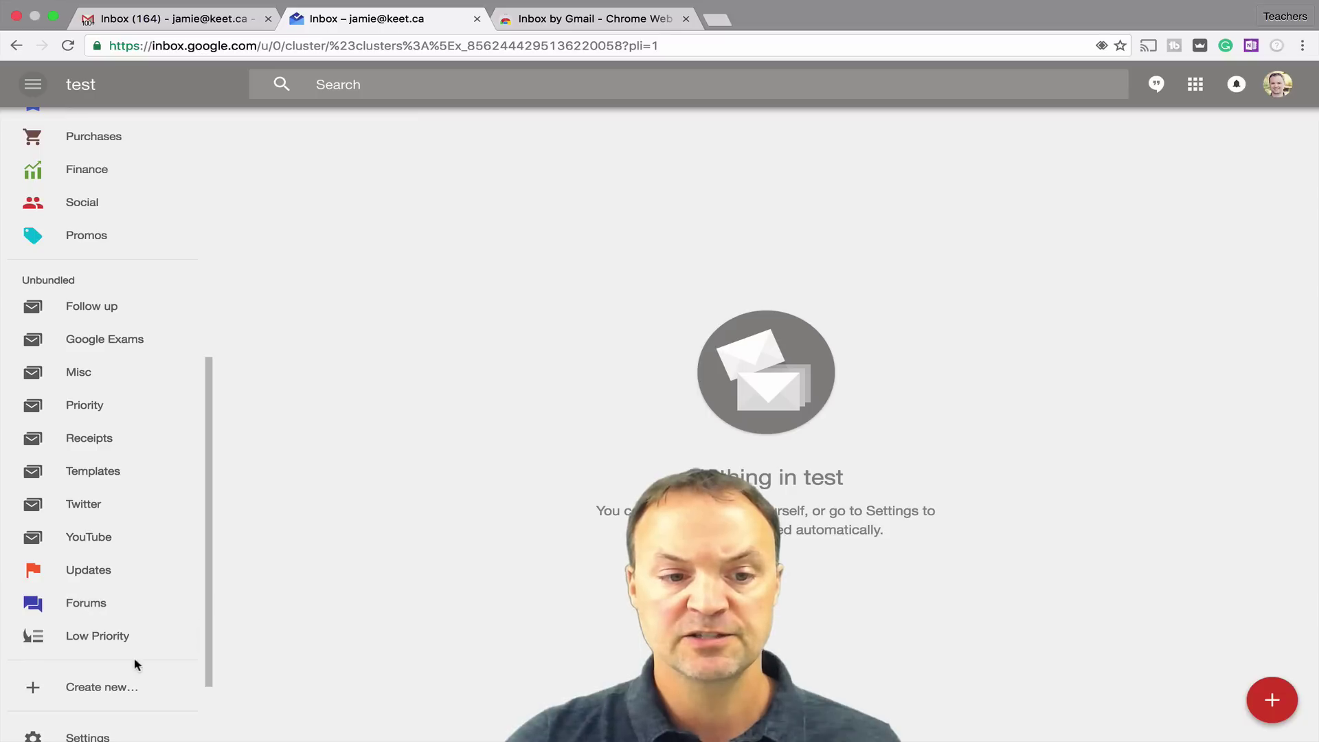
scroll(117, 730, "down", 2)
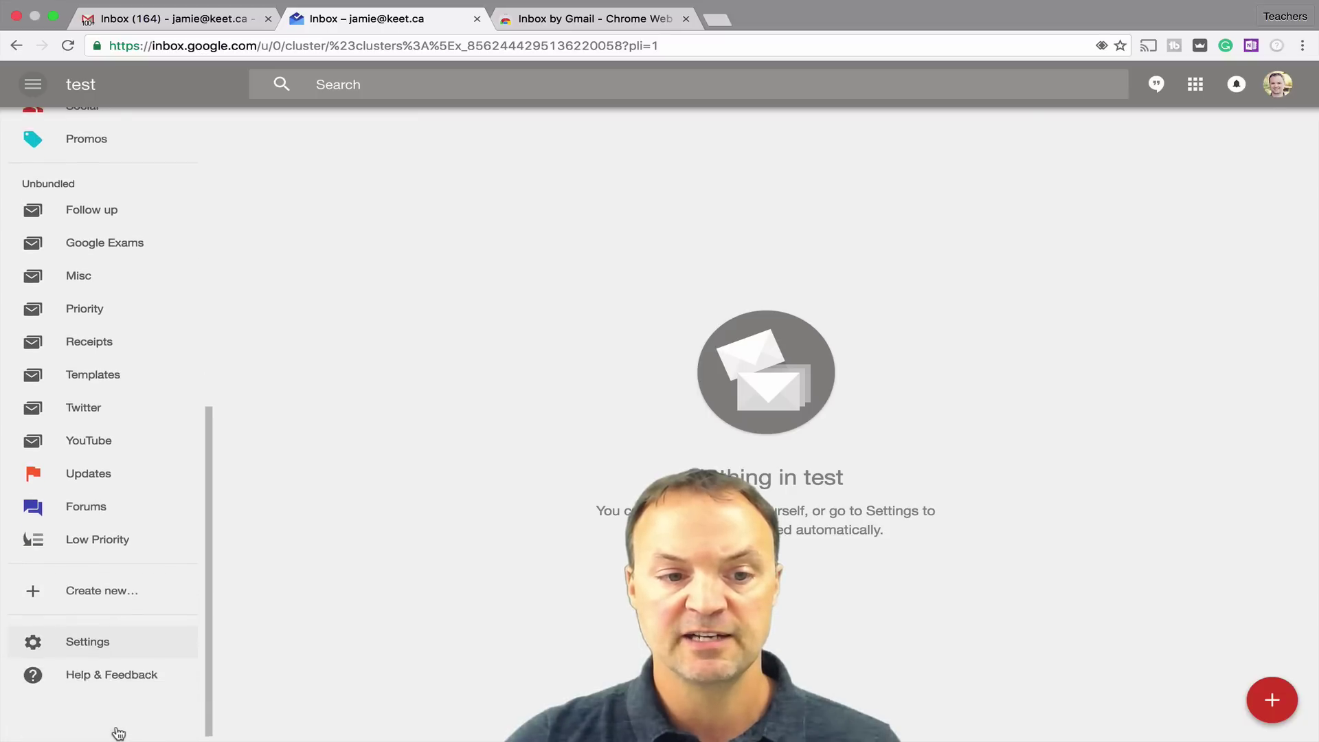
- Glance at the Follow up label's settings, then reopen Settings to show the bundled-labels list
left_click(93, 642)
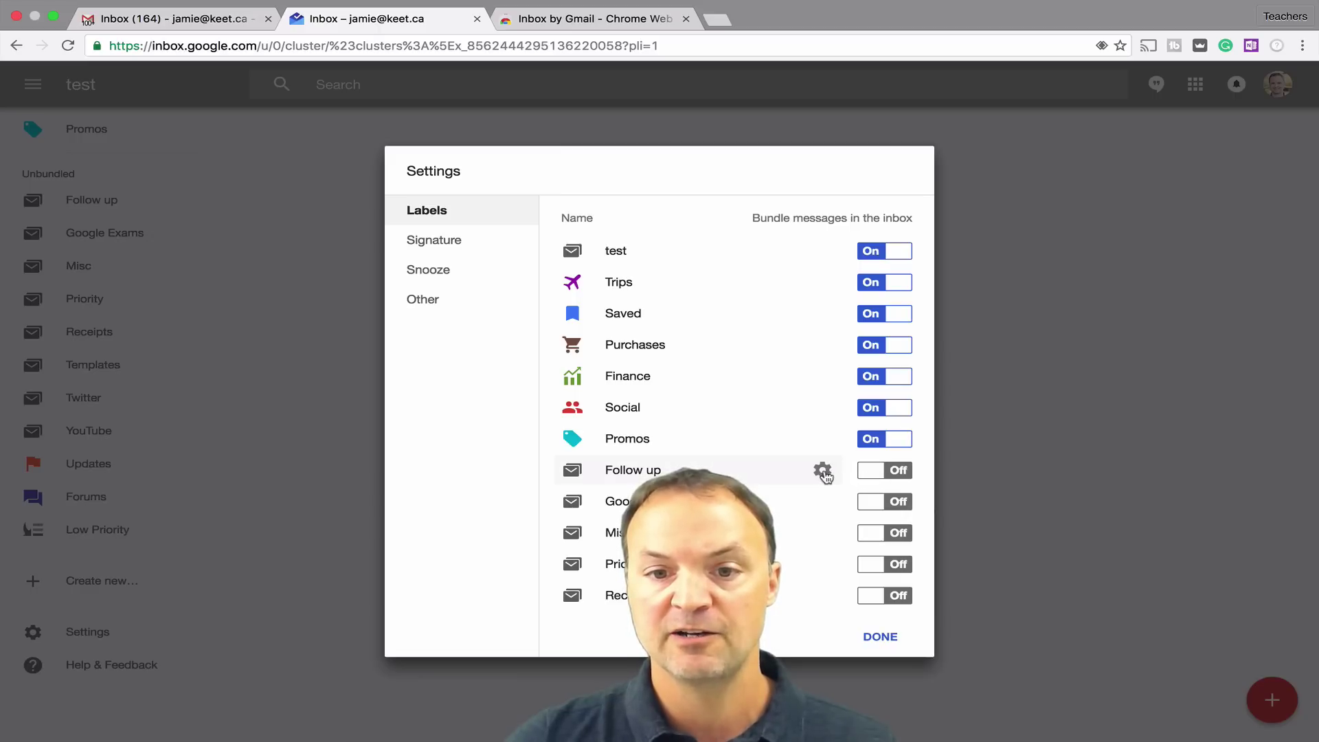
left_click(826, 473)
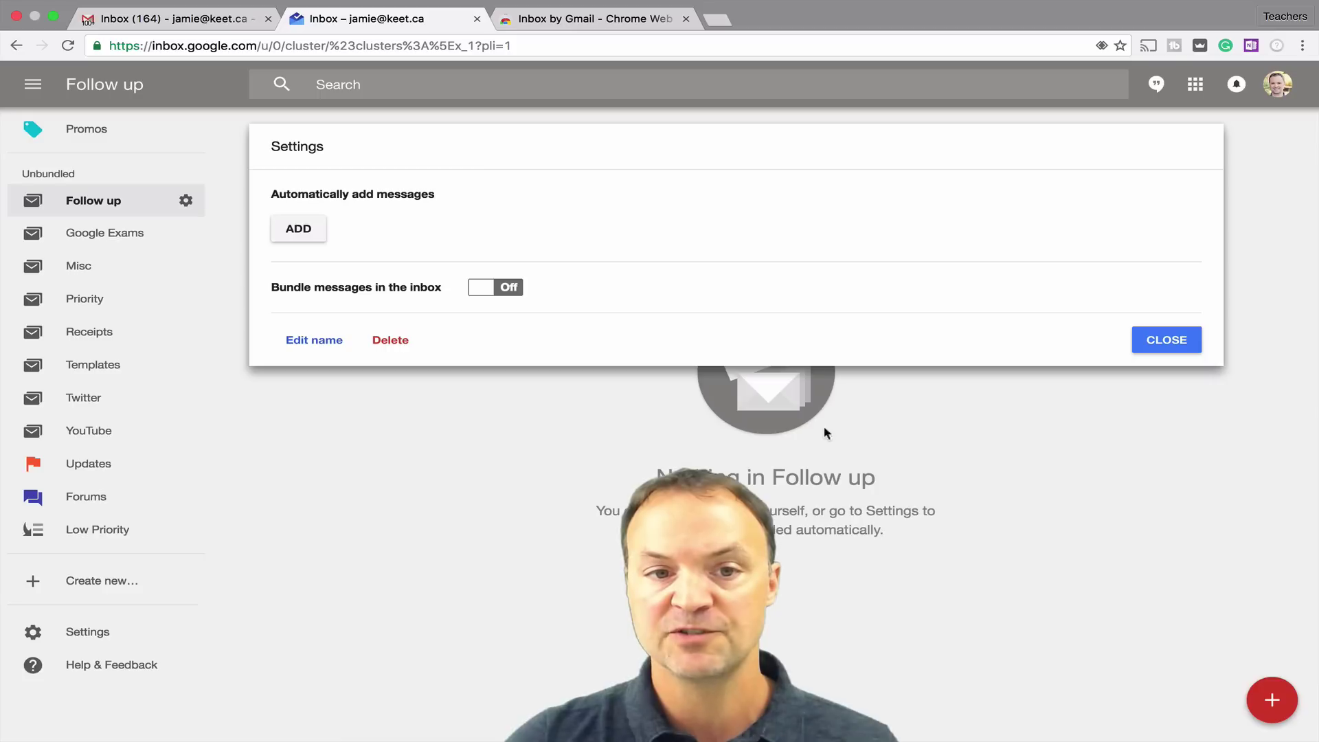
left_click(1154, 339)
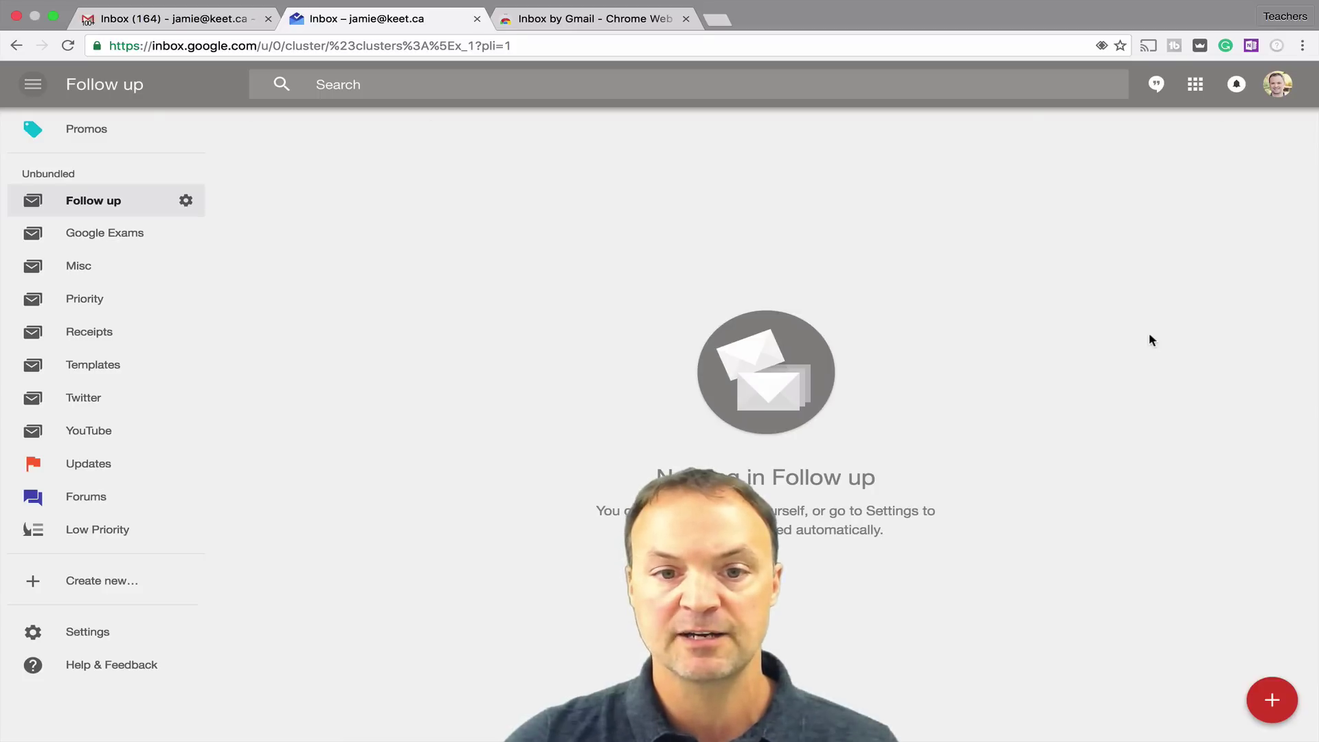
left_click(102, 632)
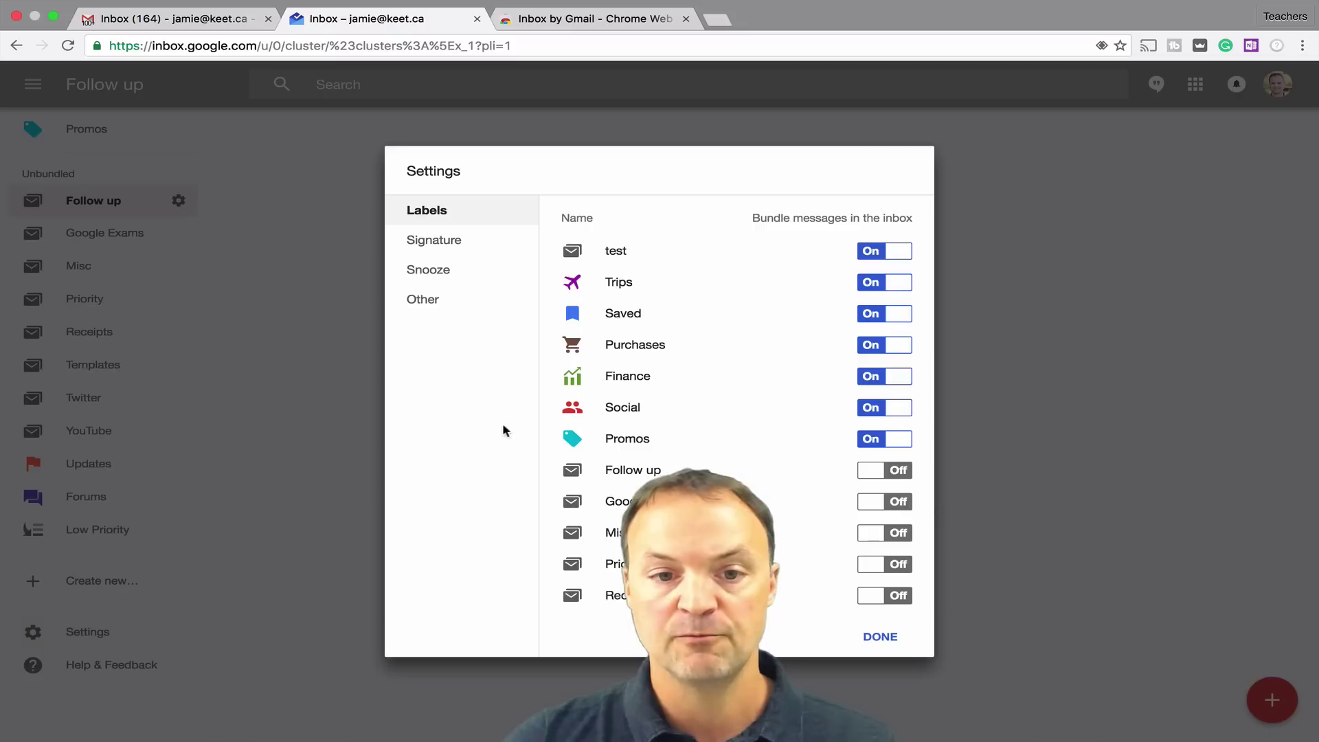
- Review the Snooze time settings, then switch the Signature toggle to On
left_click(455, 276)
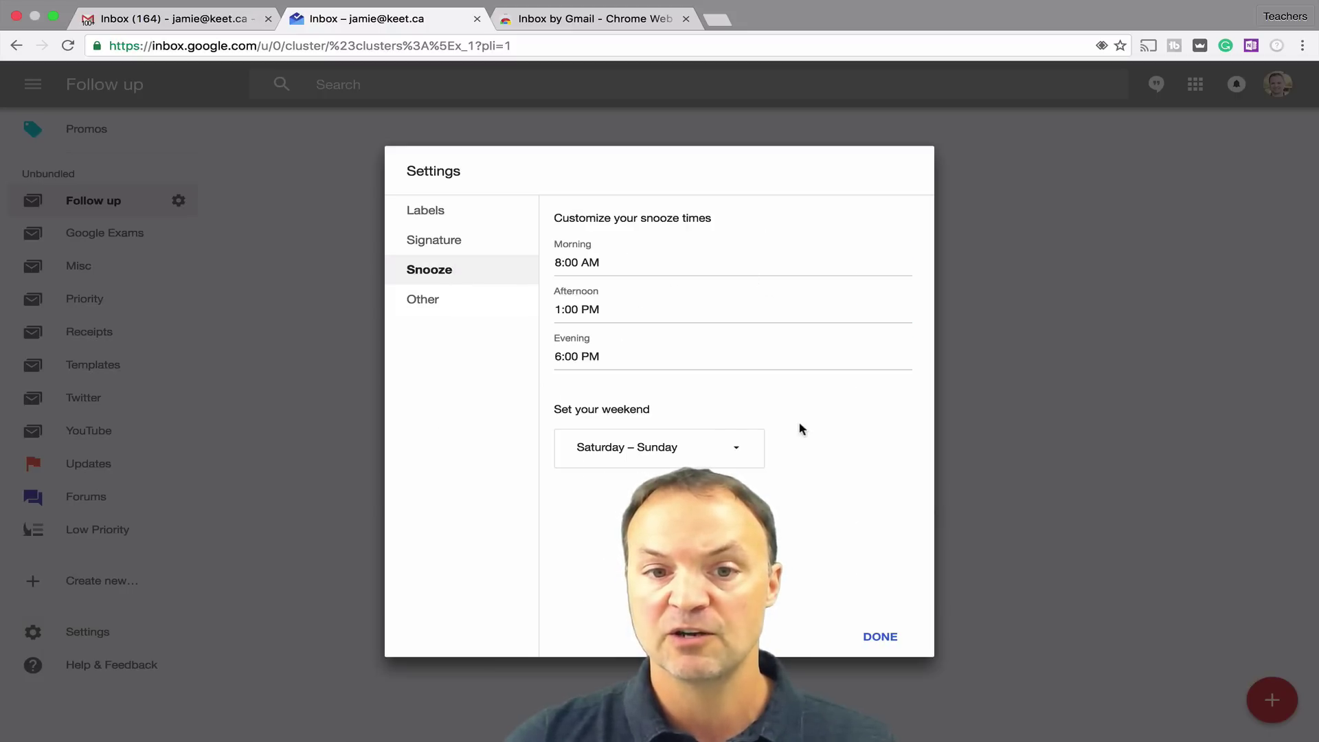
left_click(461, 244)
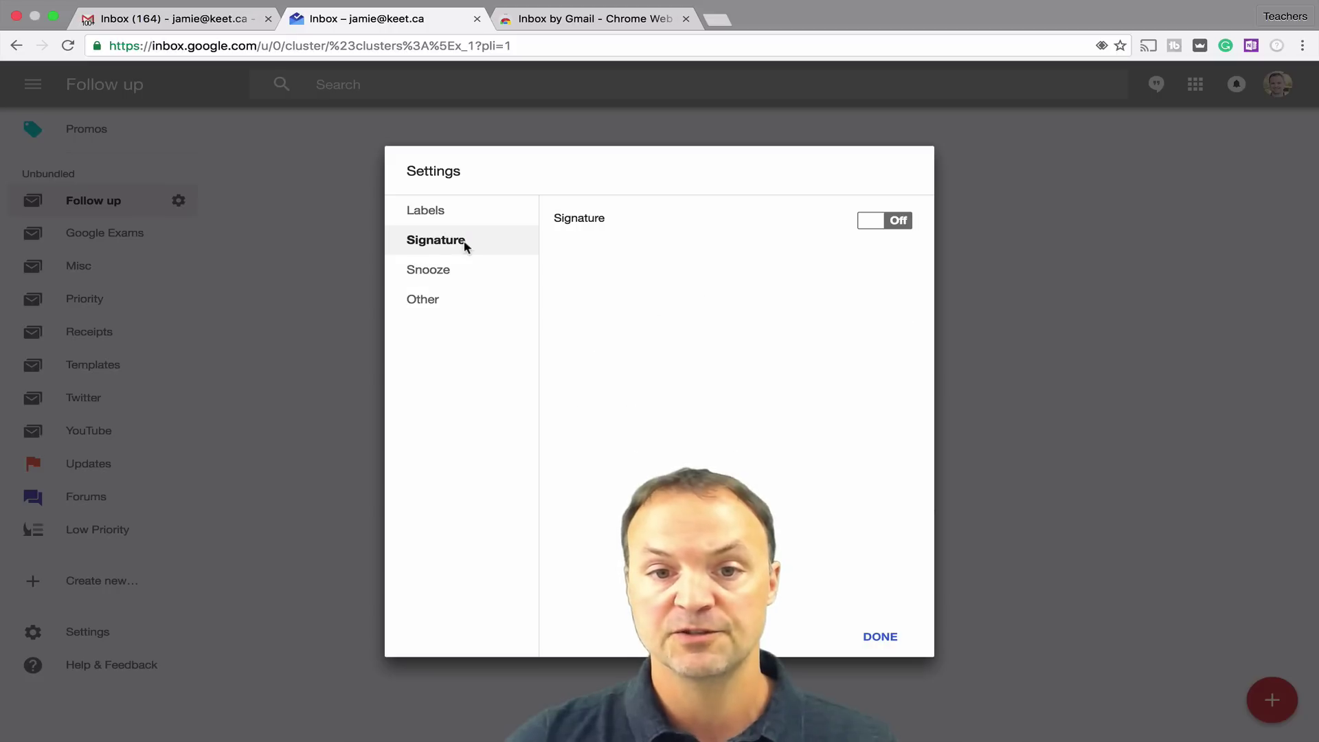
left_click(886, 224)
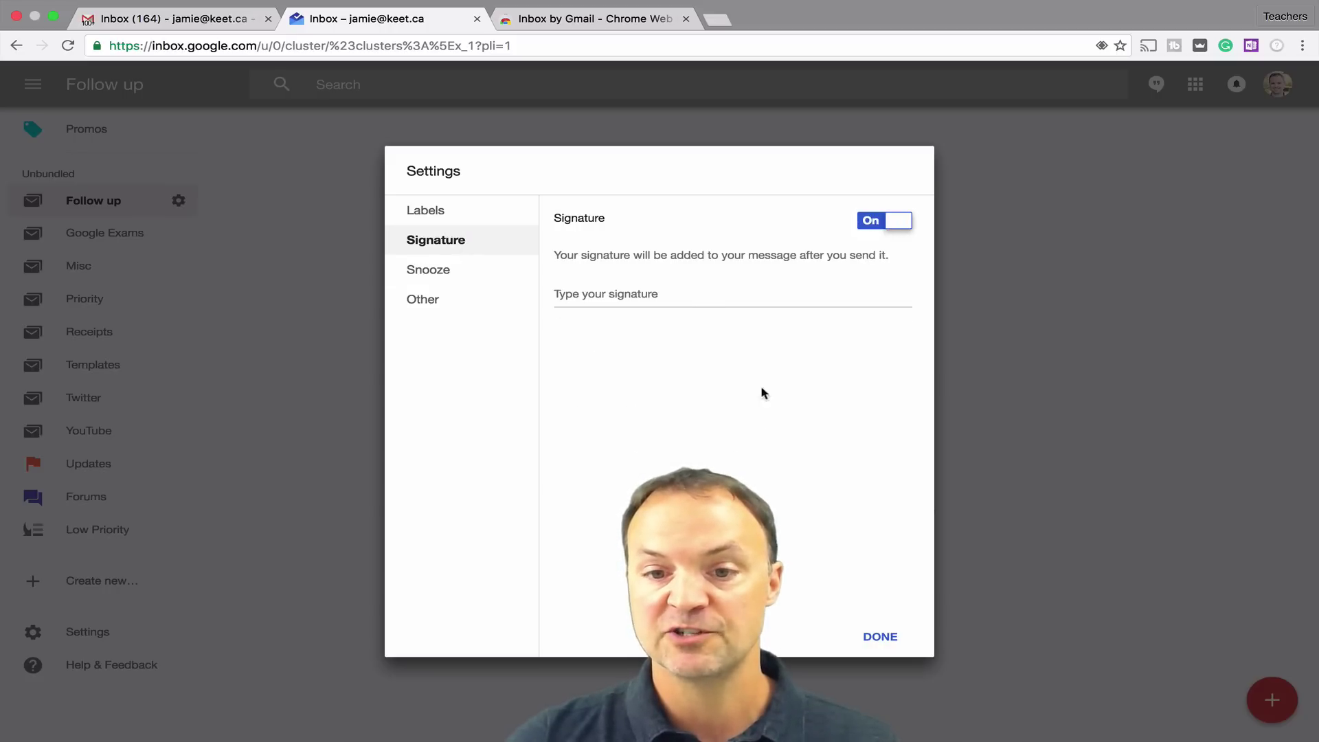
- Confirm Settings with DONE and go back to the Inbox list with the pinned test reminder
left_click(879, 637)
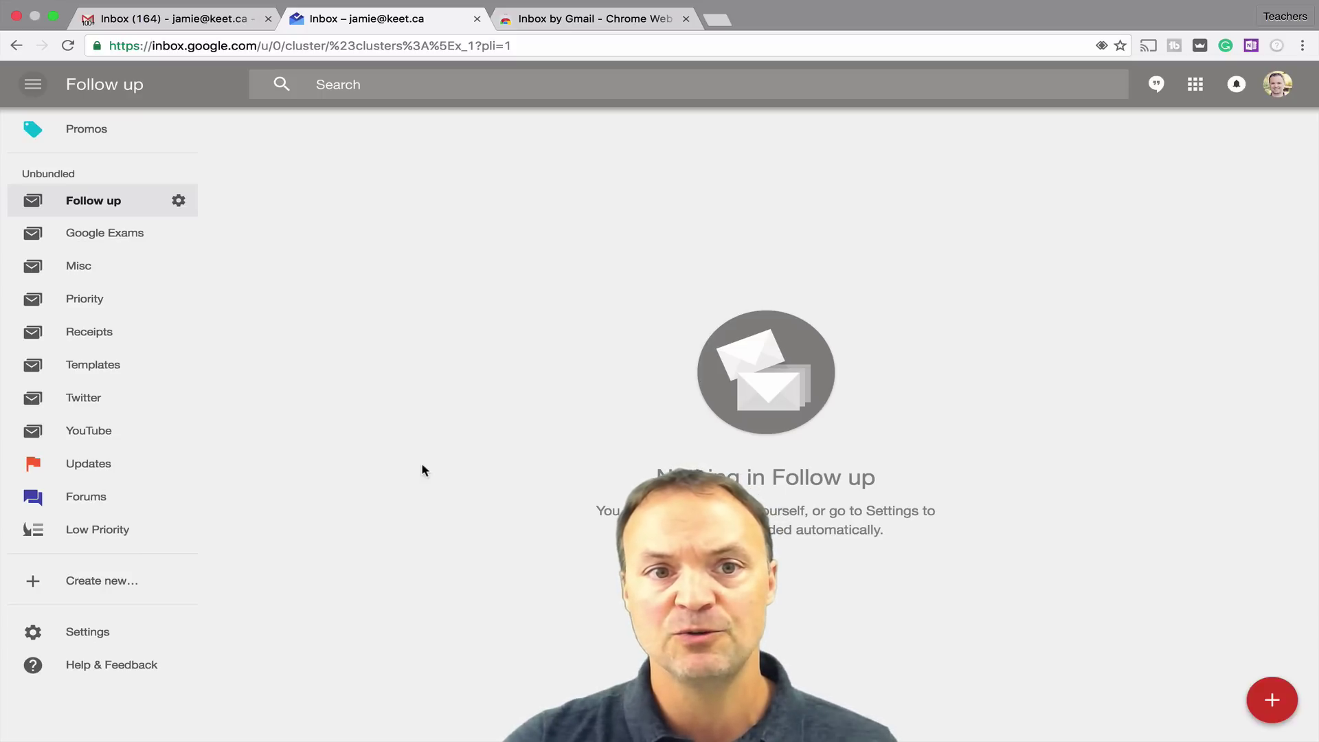
scroll(68, 207, "up", 10)
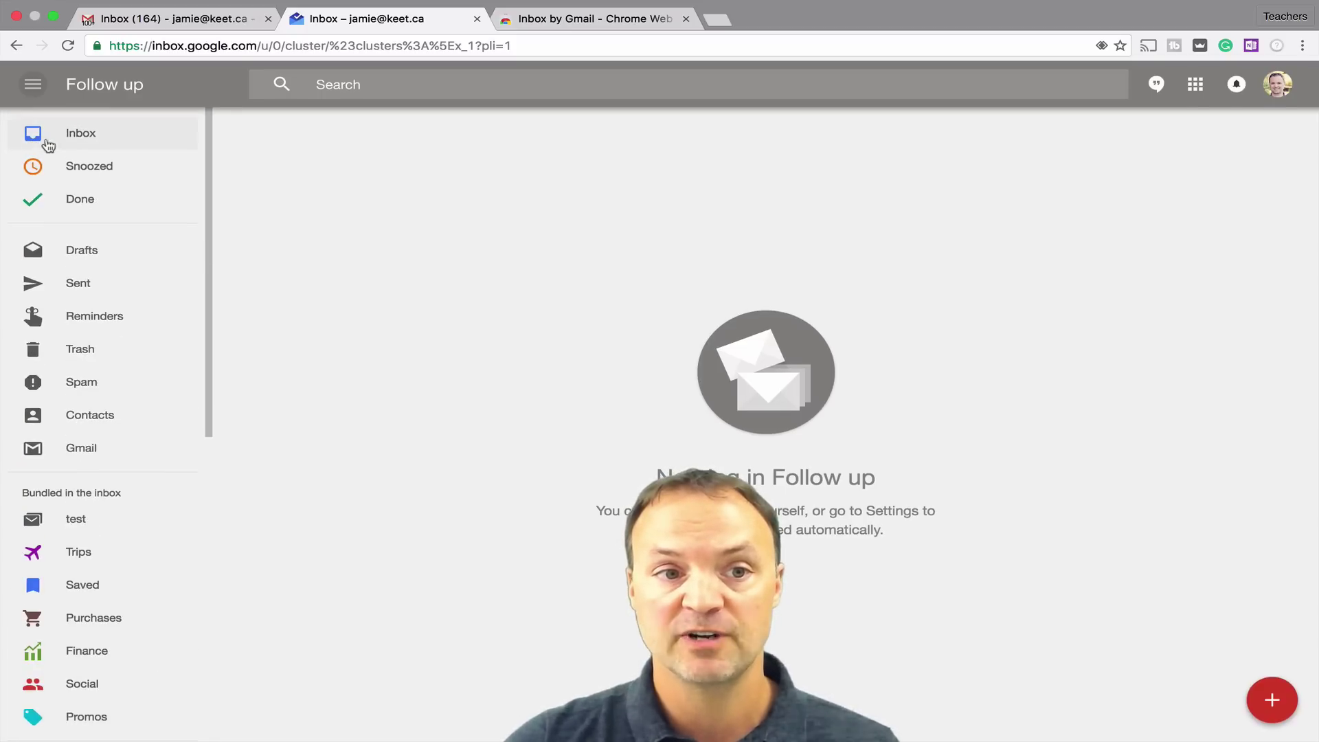
left_click(73, 137)
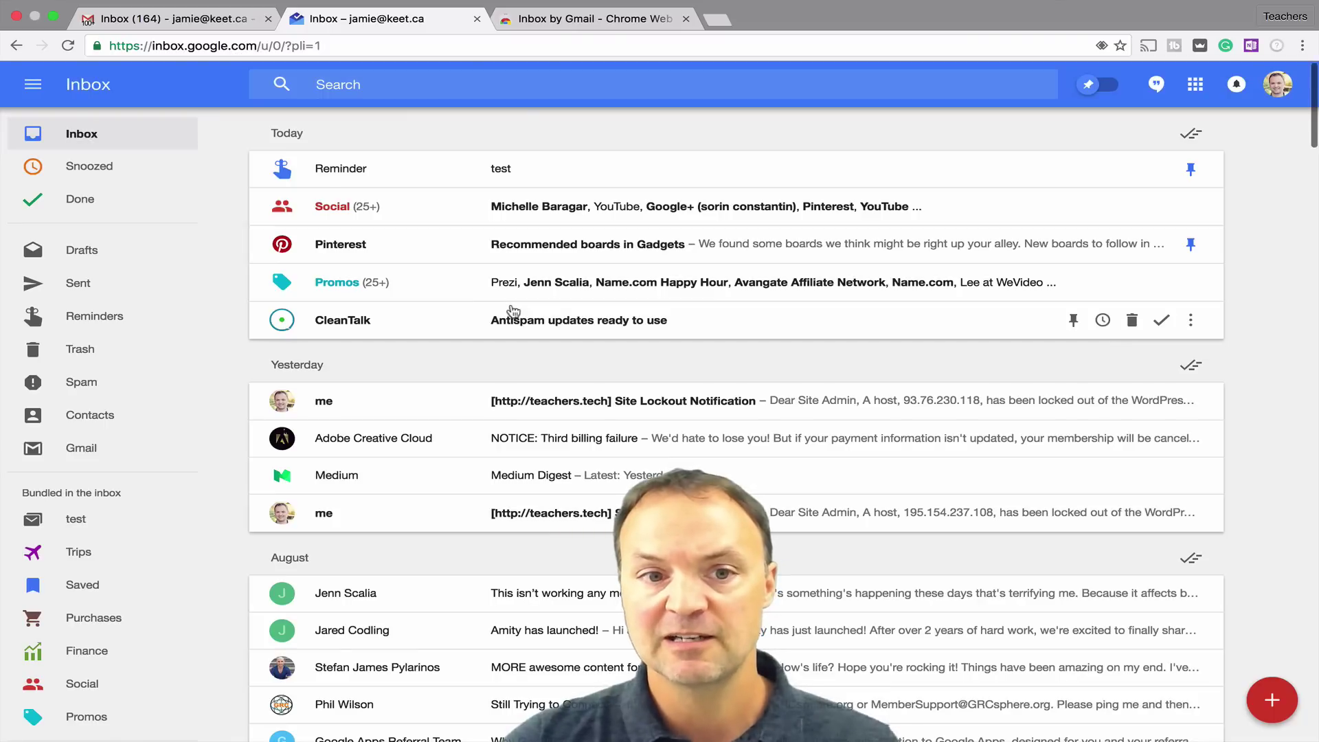